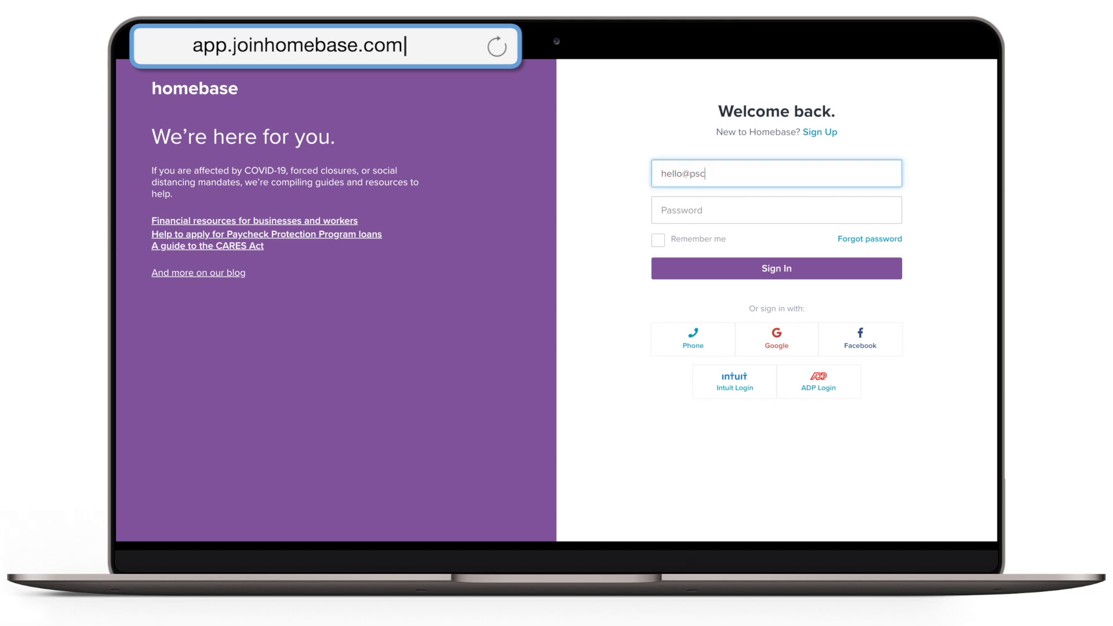
Step: Sign in with the account password and open the Timesheets page
{"action": "left_click", "coordinate": [695, 210]}
{"action": "type", "text": "•••••••••••"}
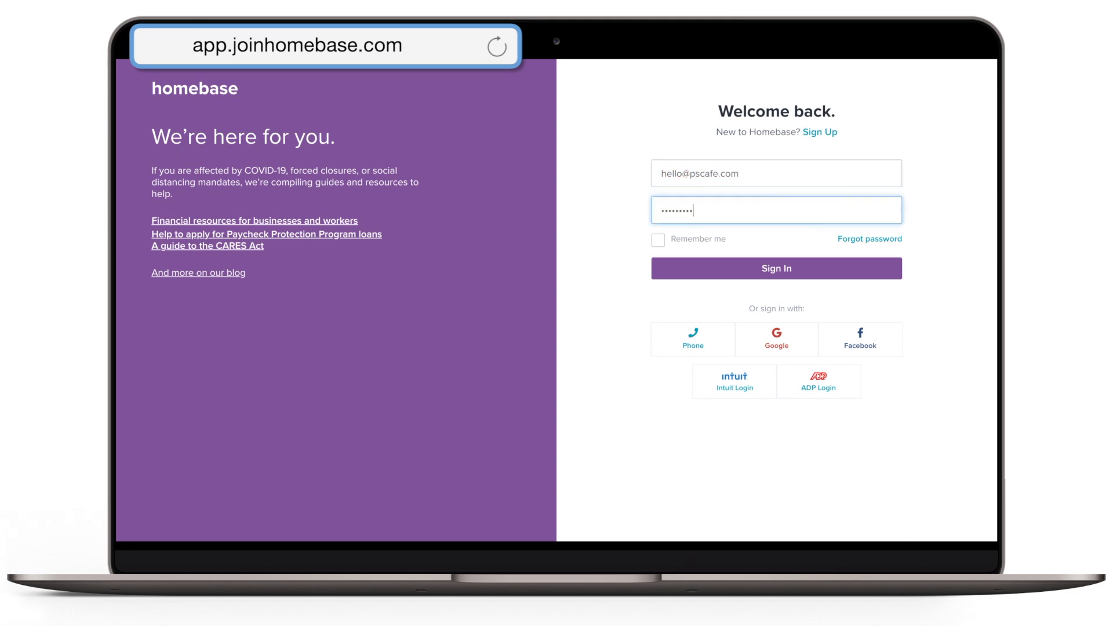
{"action": "left_click", "coordinate": [767, 272]}
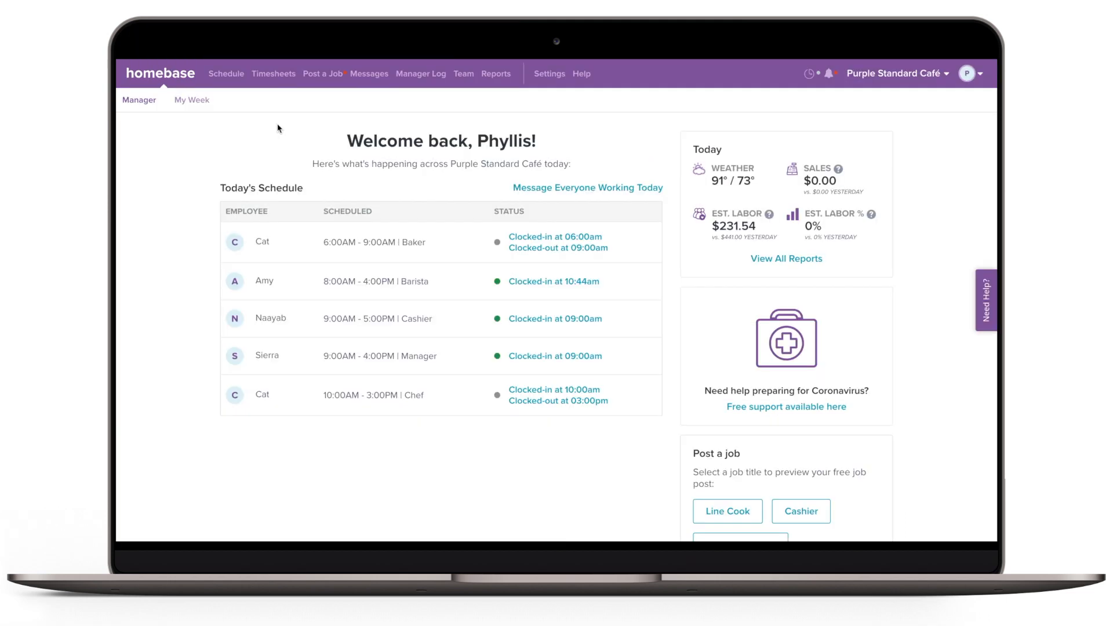
{"action": "mouse_move", "coordinate": [293, 76]}
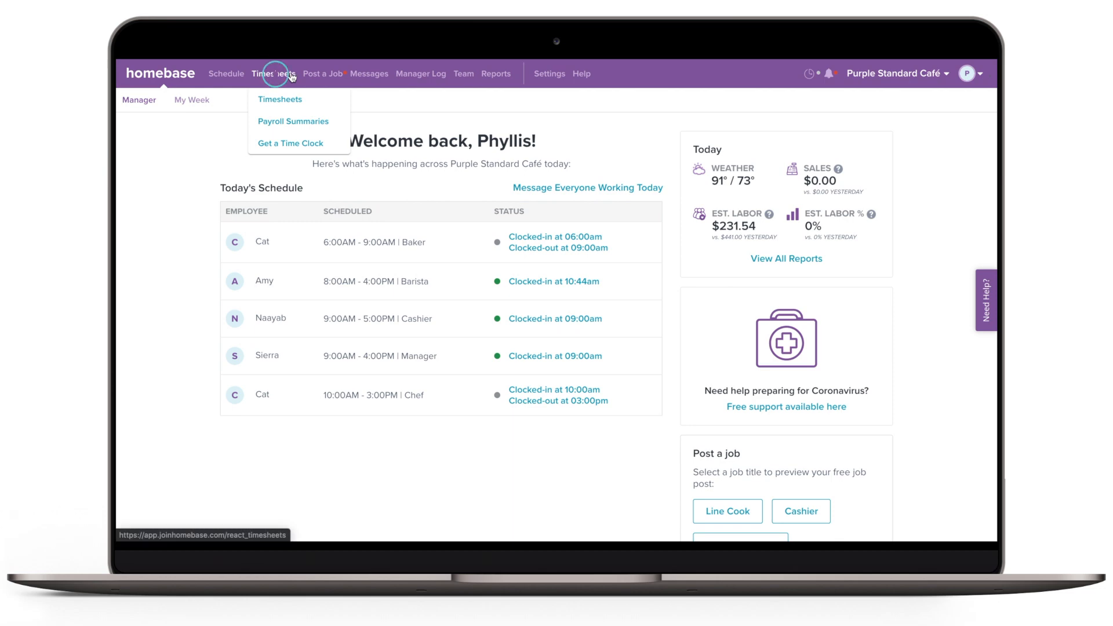
{"action": "left_click", "coordinate": [293, 76]}
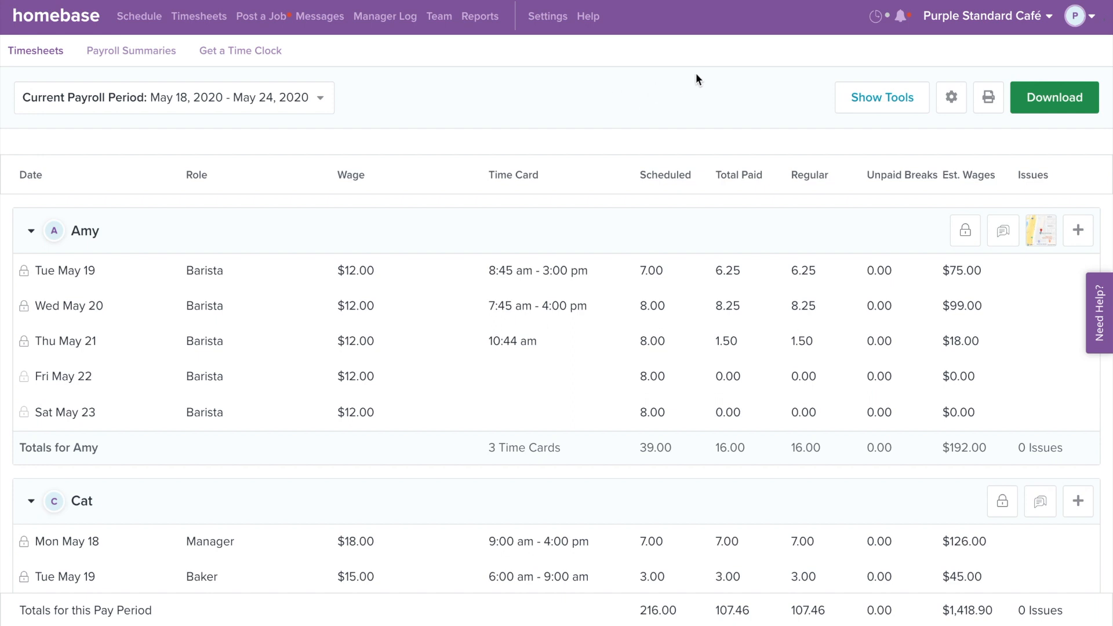
Step: Confirm the pay period settings with payroll running every week and the next pay period starting Monday
{"action": "left_click", "coordinate": [958, 109]}
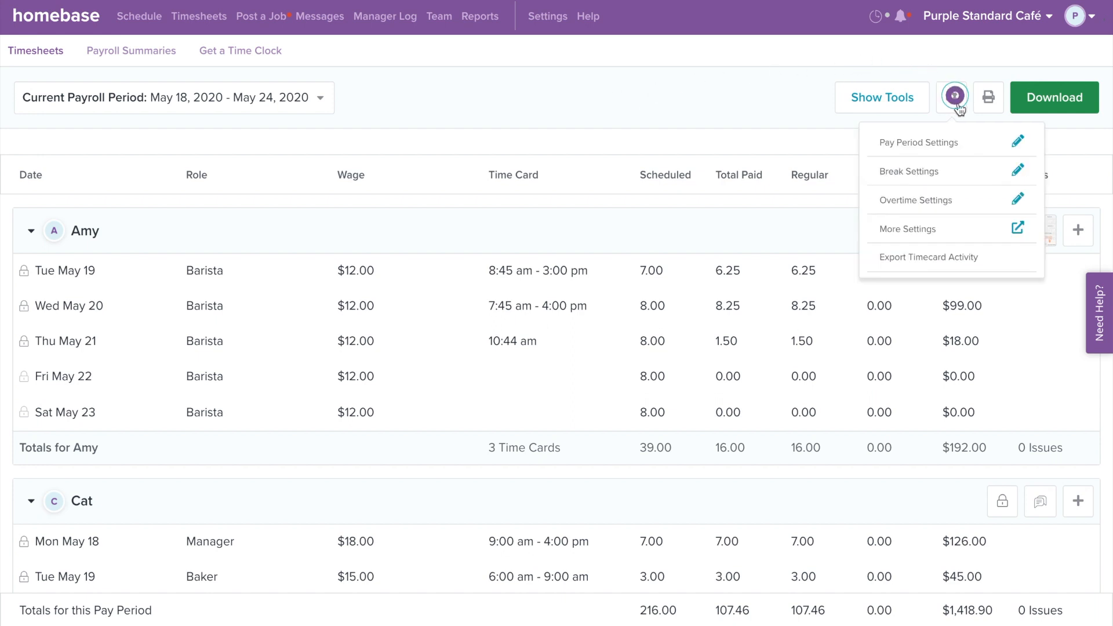
{"action": "left_click", "coordinate": [977, 150]}
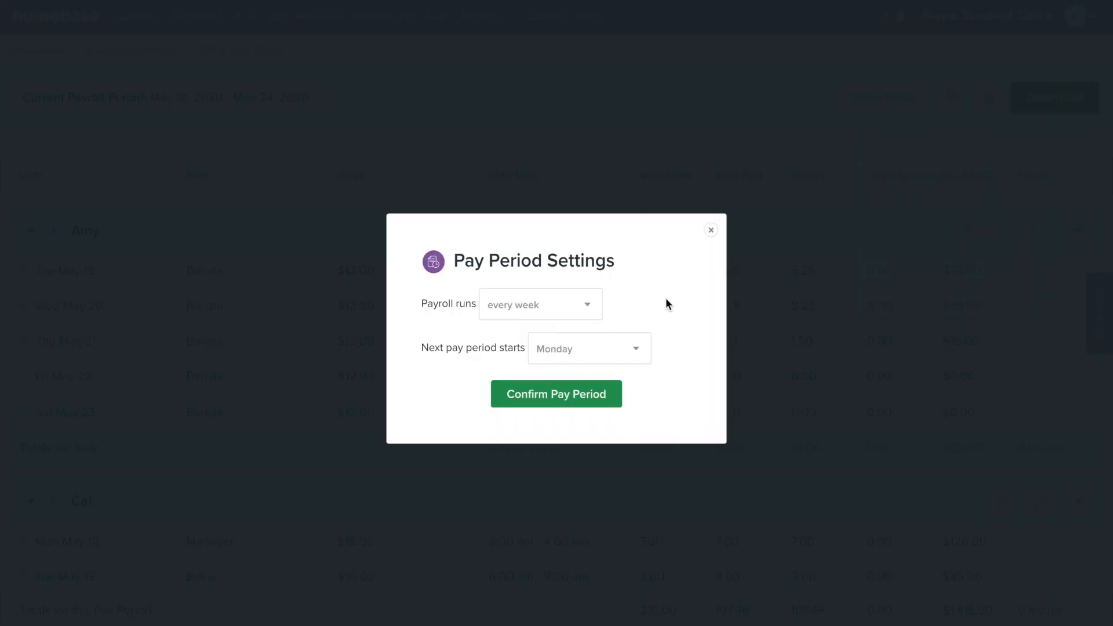
{"action": "left_click", "coordinate": [587, 305]}
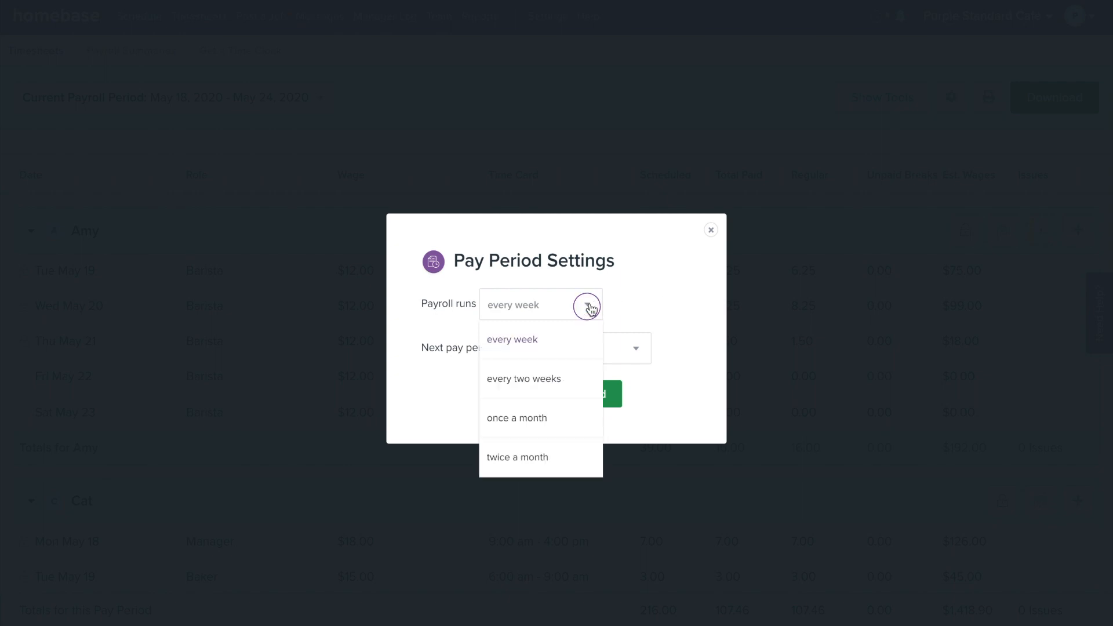
{"action": "left_click", "coordinate": [567, 348]}
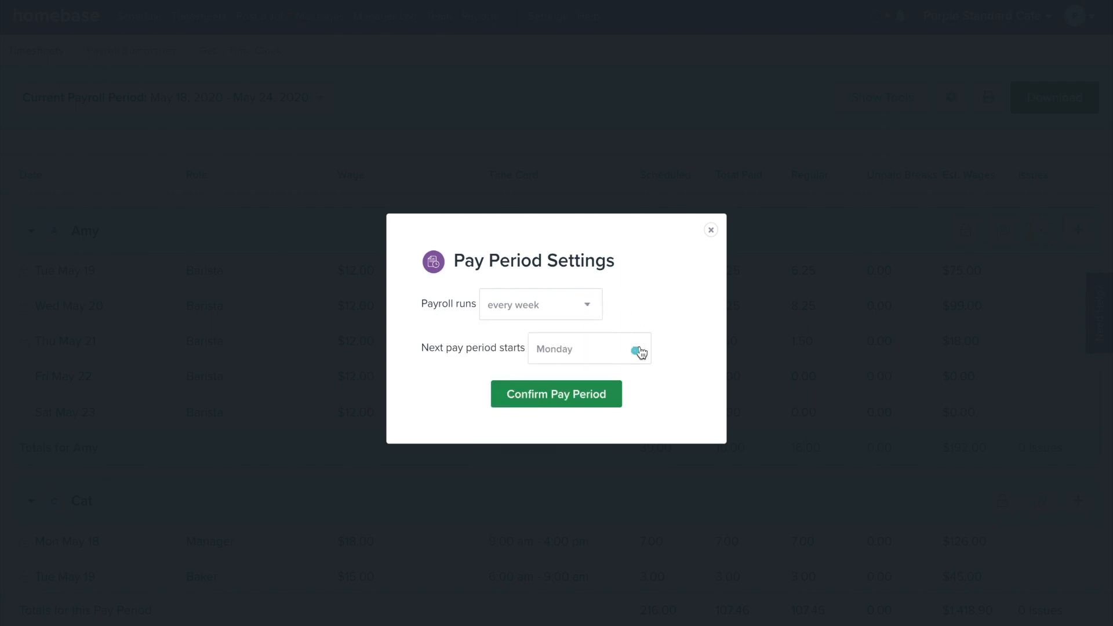
{"action": "left_click", "coordinate": [638, 351]}
{"action": "left_click", "coordinate": [632, 430]}
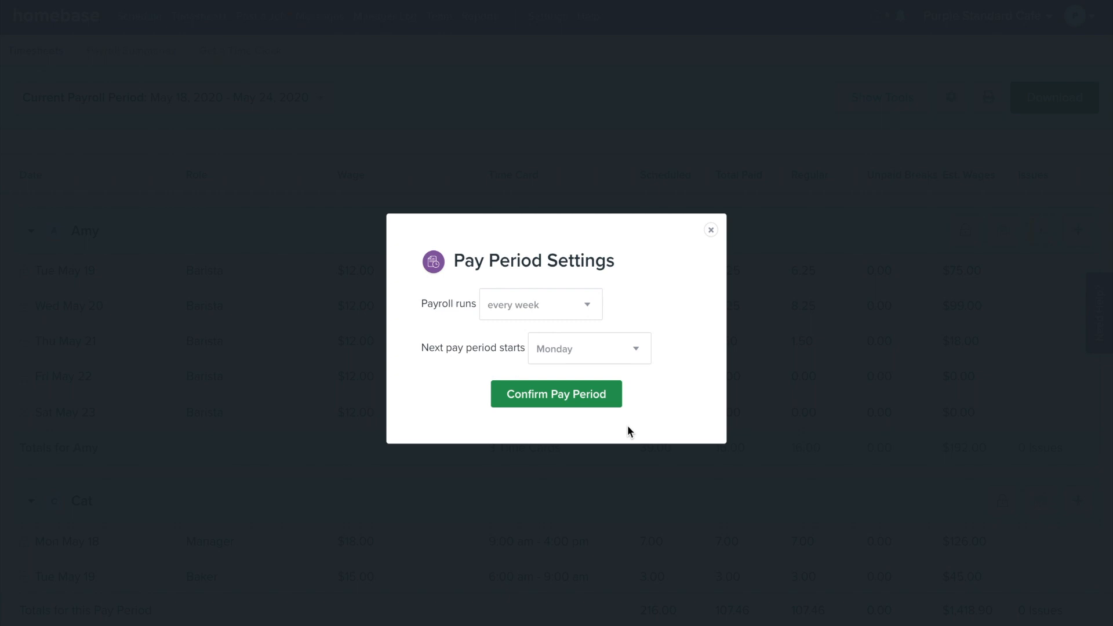
{"action": "left_click", "coordinate": [598, 400]}
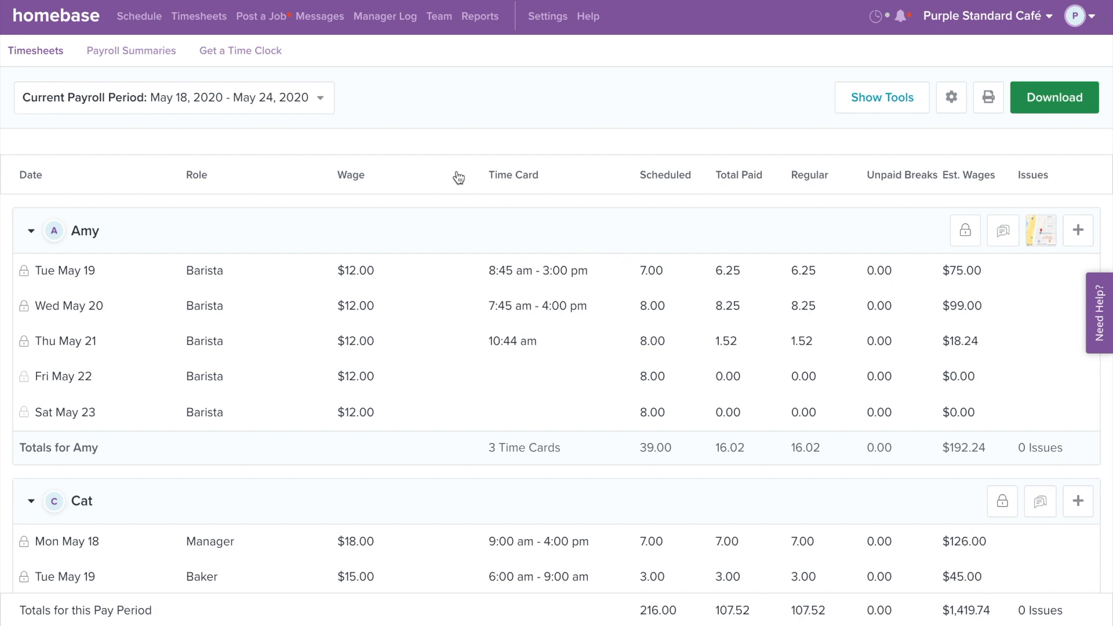
Step: Set the timesheet date range to Current Payroll Period
{"action": "left_click", "coordinate": [320, 98]}
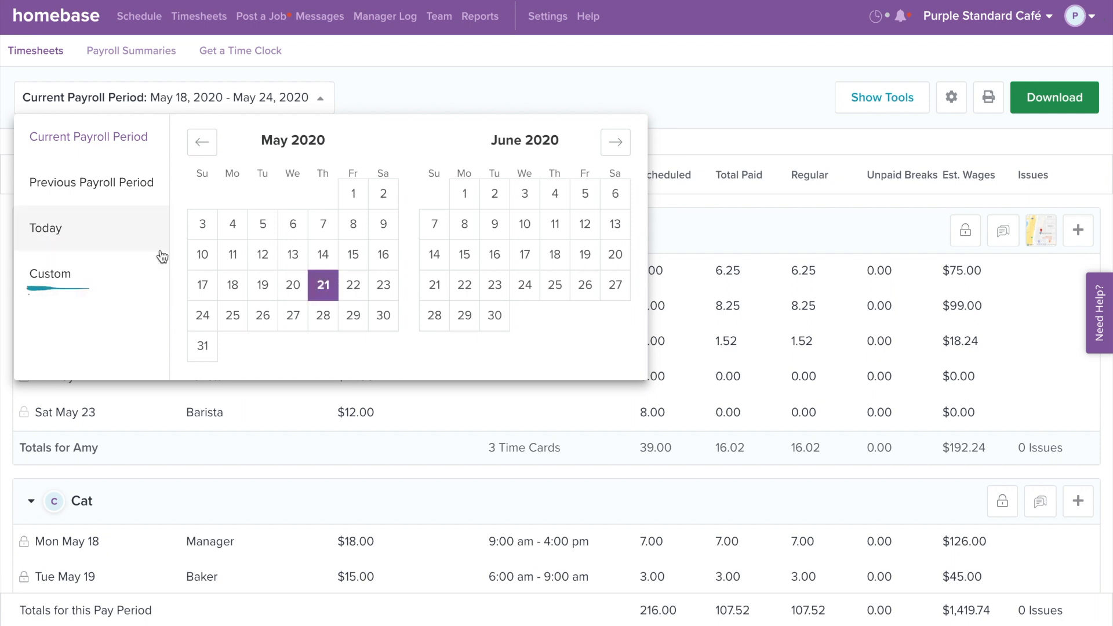
{"action": "left_click", "coordinate": [144, 141]}
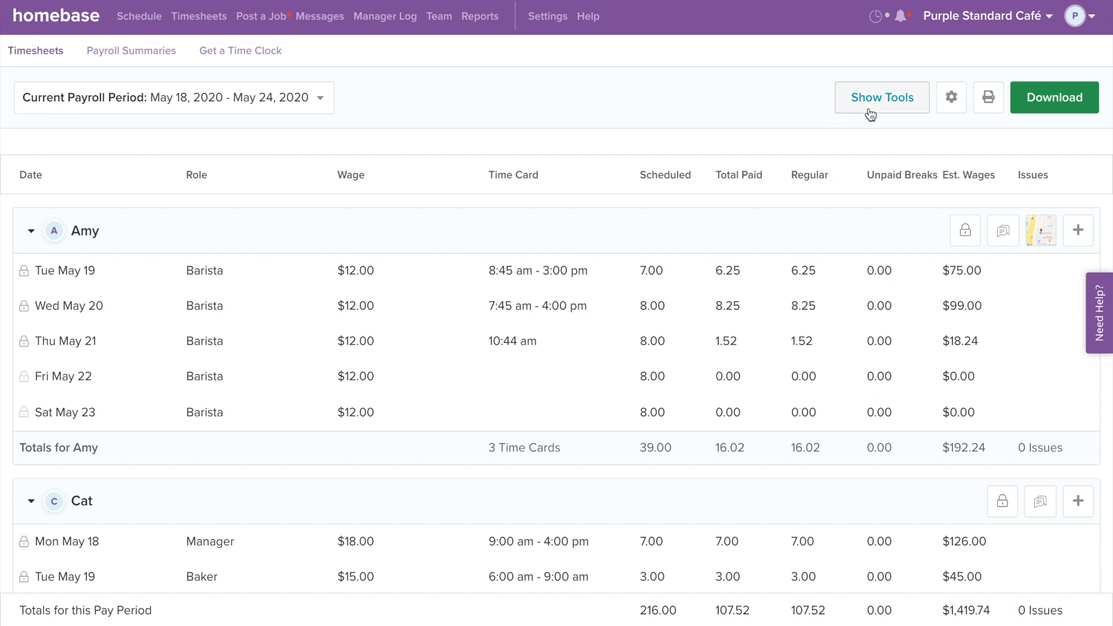
Step: Show the timesheet tools and review the choices for filtering, sorting and grouping employees
{"action": "left_click", "coordinate": [891, 108]}
{"action": "left_click", "coordinate": [118, 182]}
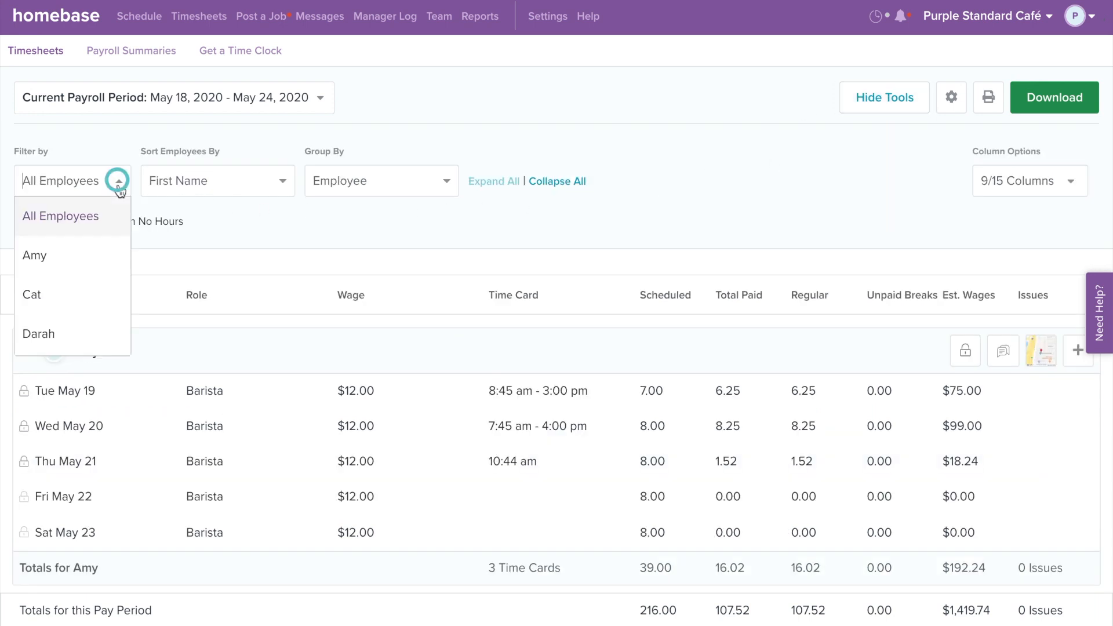
{"action": "left_click", "coordinate": [118, 182]}
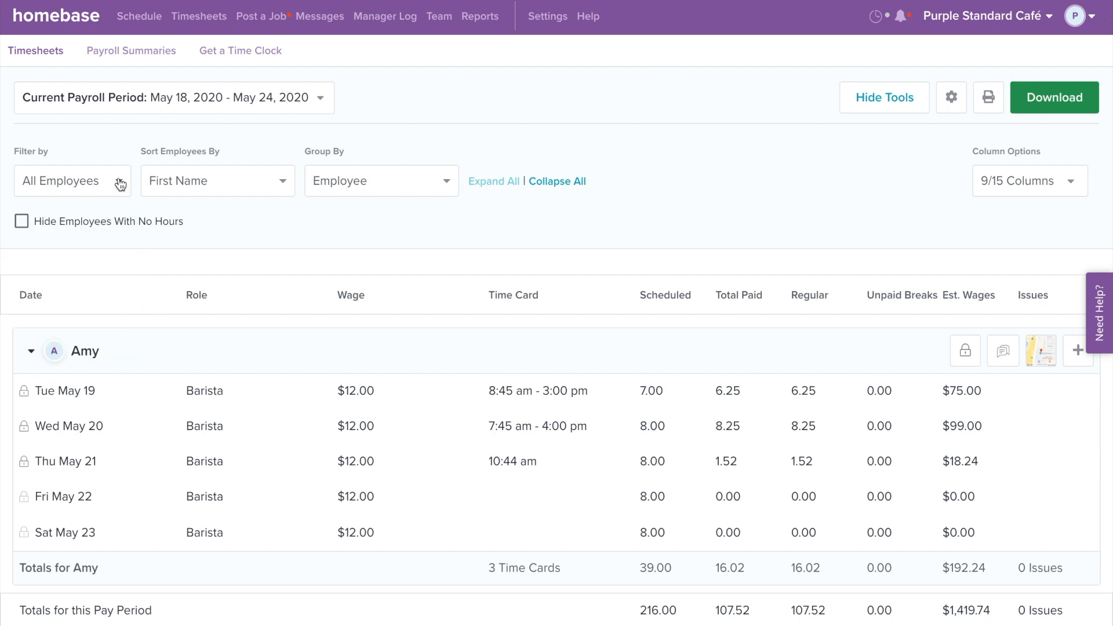
{"action": "left_click", "coordinate": [284, 182]}
{"action": "left_click", "coordinate": [284, 182]}
{"action": "left_click", "coordinate": [444, 187]}
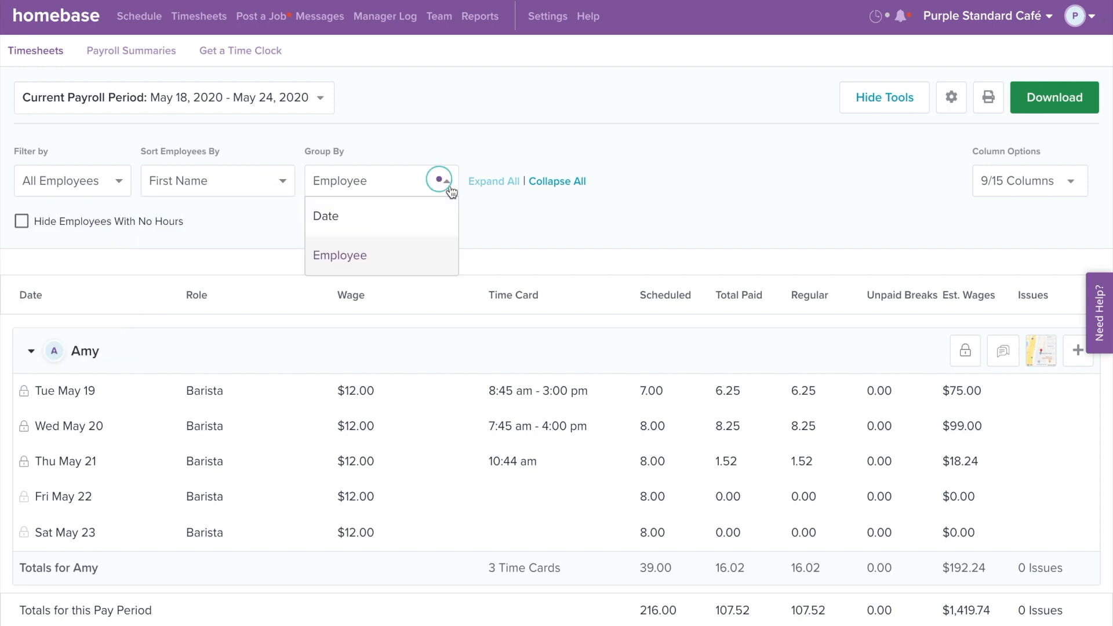
{"action": "left_click", "coordinate": [450, 190]}
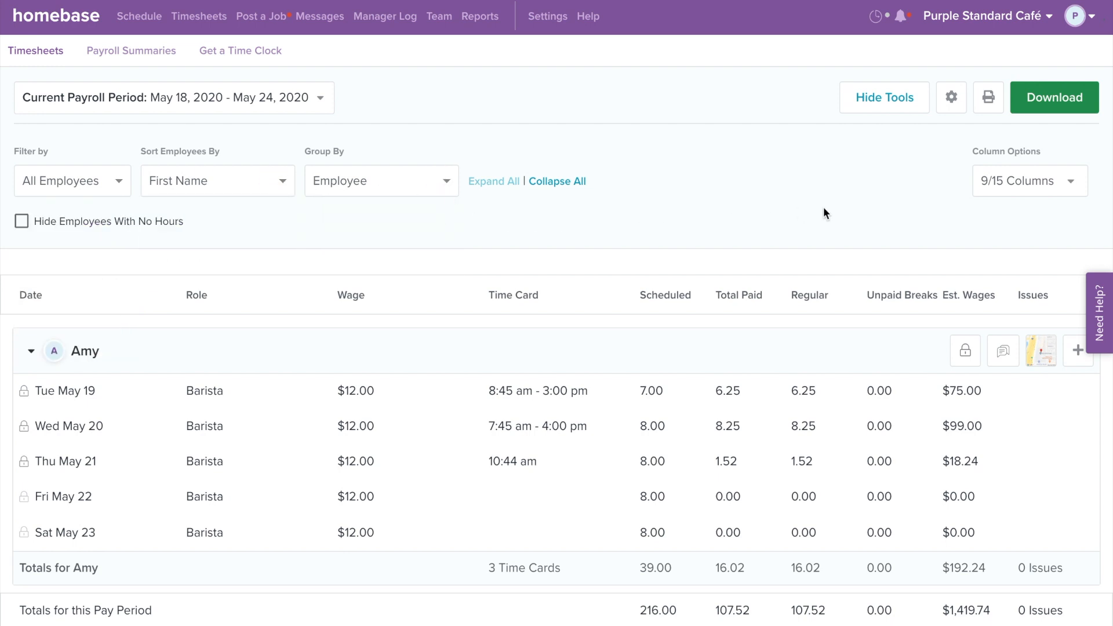
Step: Review the full list of column options for the timesheet table
{"action": "left_click", "coordinate": [1072, 181]}
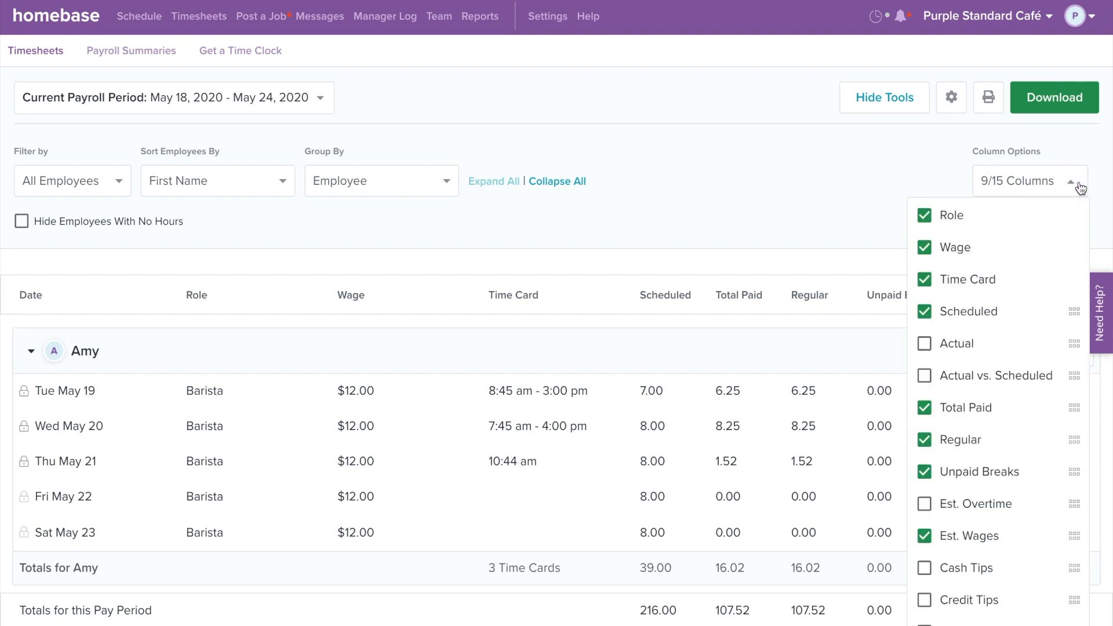
{"action": "scroll", "coordinate": [1039, 351], "scroll_direction": "down", "scroll_amount": 3}
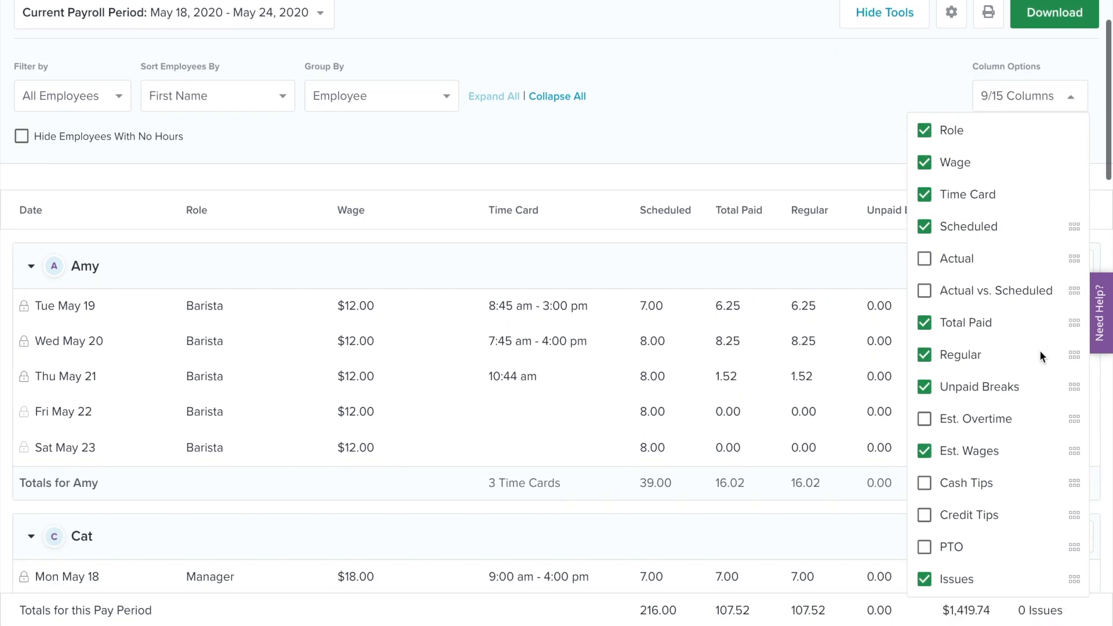
{"action": "scroll", "coordinate": [1039, 350], "scroll_direction": "up", "scroll_amount": 3}
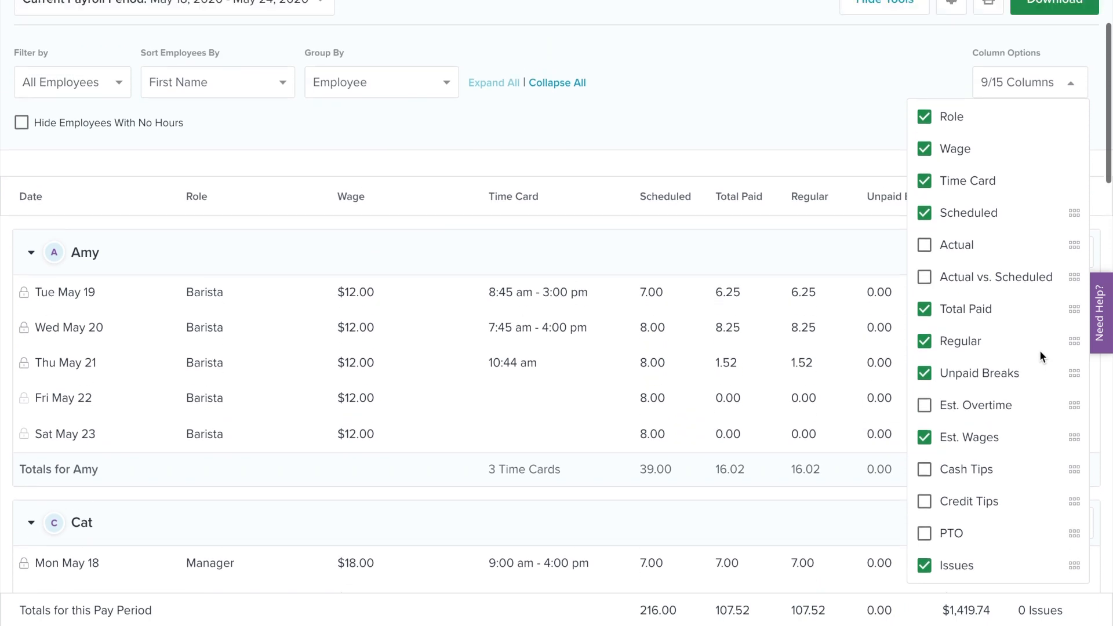
{"action": "left_click", "coordinate": [1073, 181]}
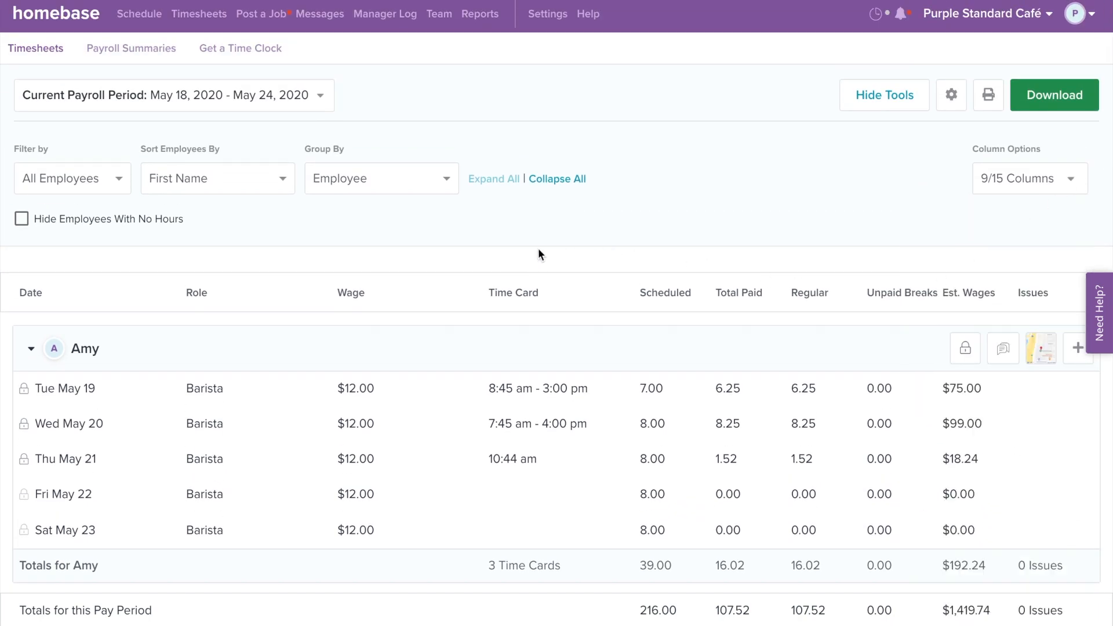
Step: Open the first-listed employee's Tuesday, May 19 time card and review its issues, notes and full activity history
{"action": "left_click", "coordinate": [82, 390]}
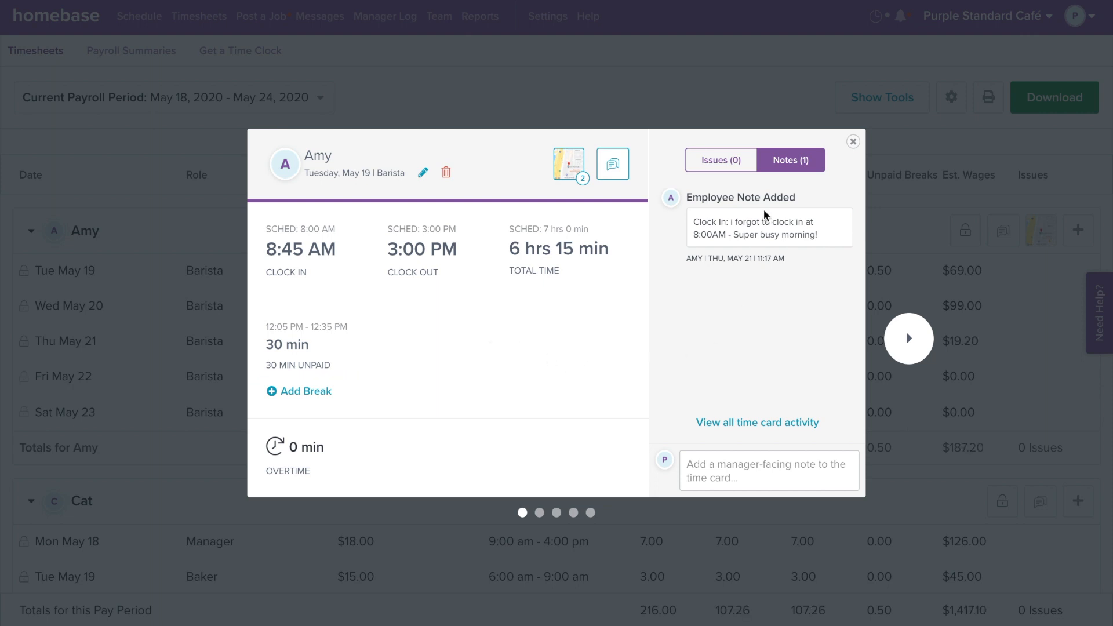
{"action": "left_click", "coordinate": [731, 167]}
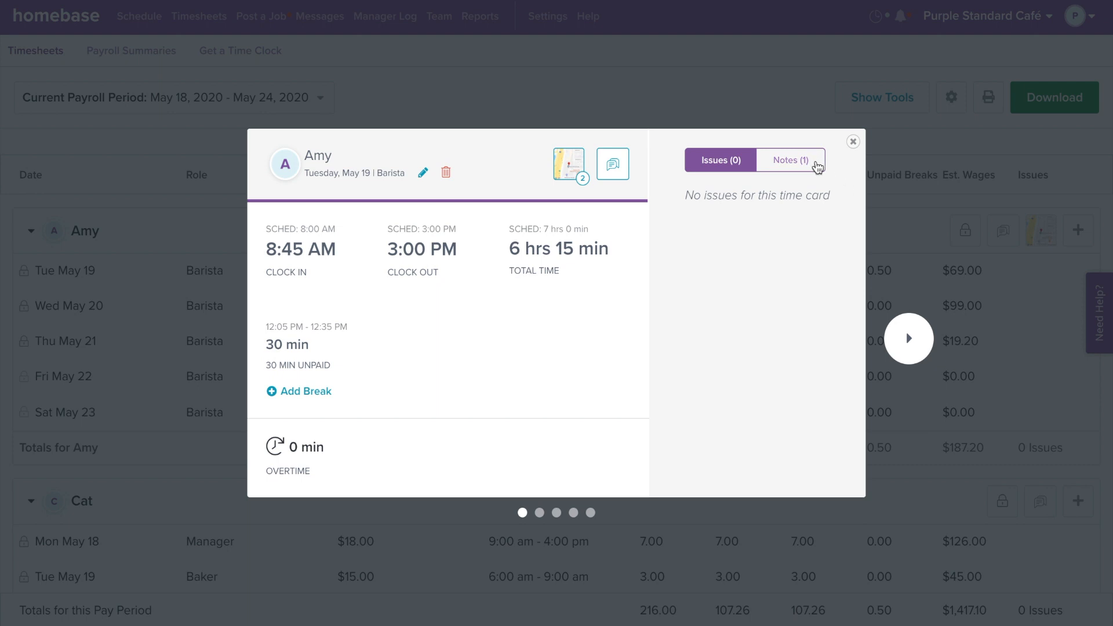
{"action": "left_click", "coordinate": [816, 165]}
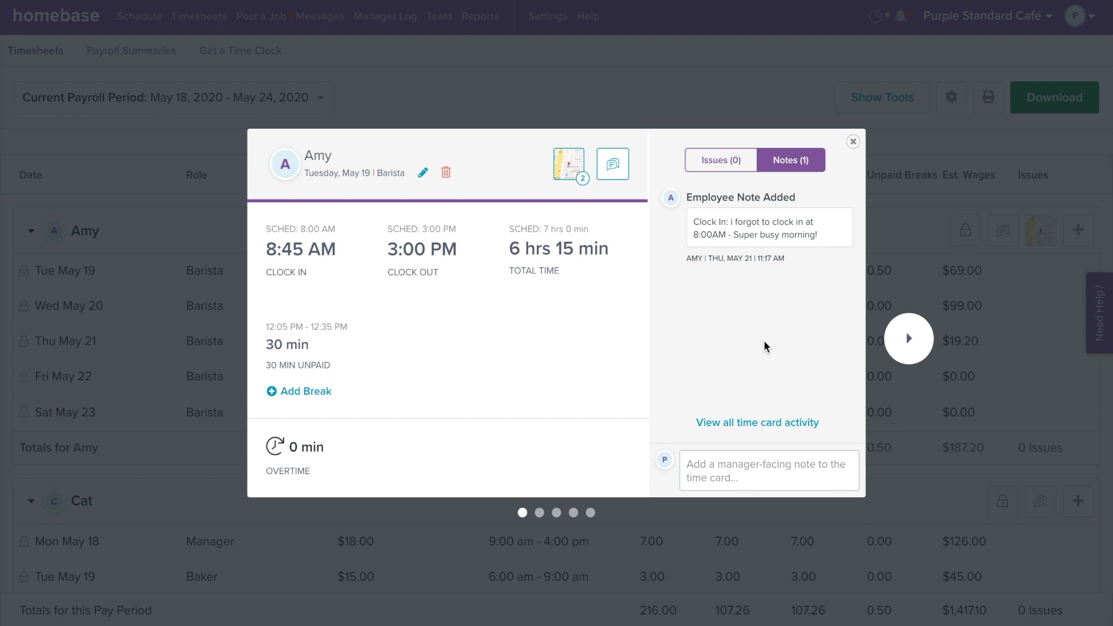
{"action": "left_click", "coordinate": [755, 428]}
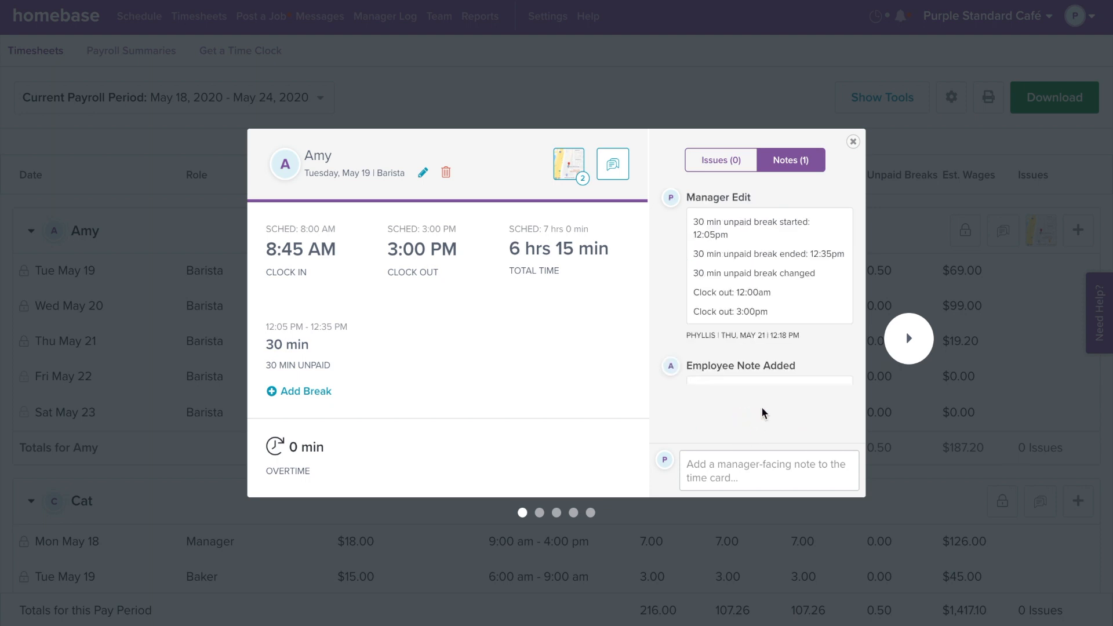
{"action": "scroll", "coordinate": [752, 371], "scroll_direction": "down", "scroll_amount": 4}
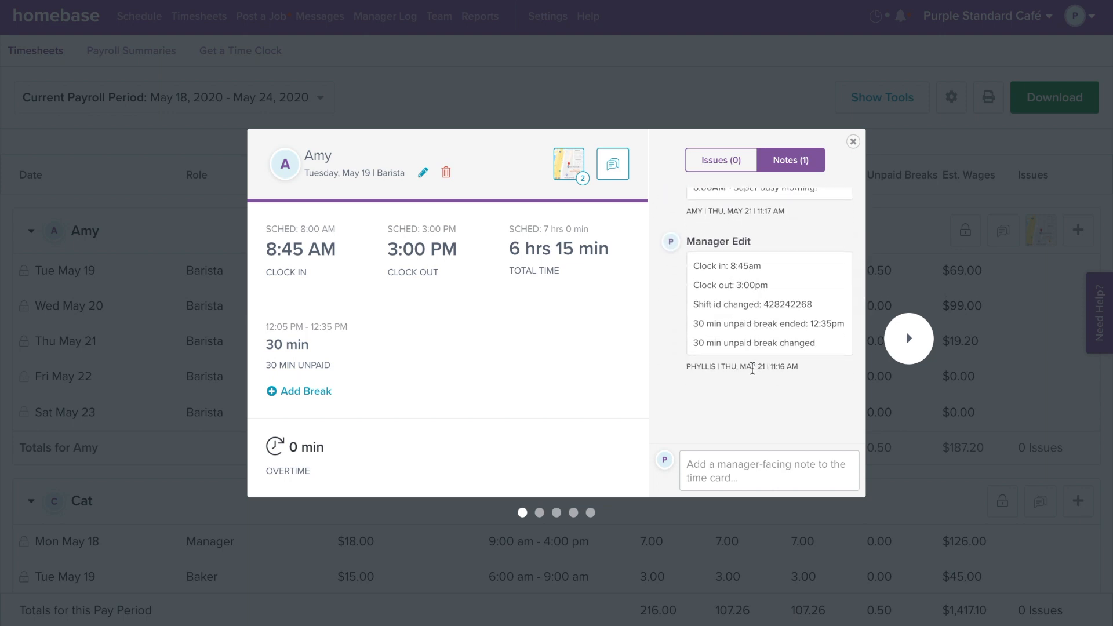
{"action": "scroll", "coordinate": [752, 368], "scroll_direction": "up", "scroll_amount": 4}
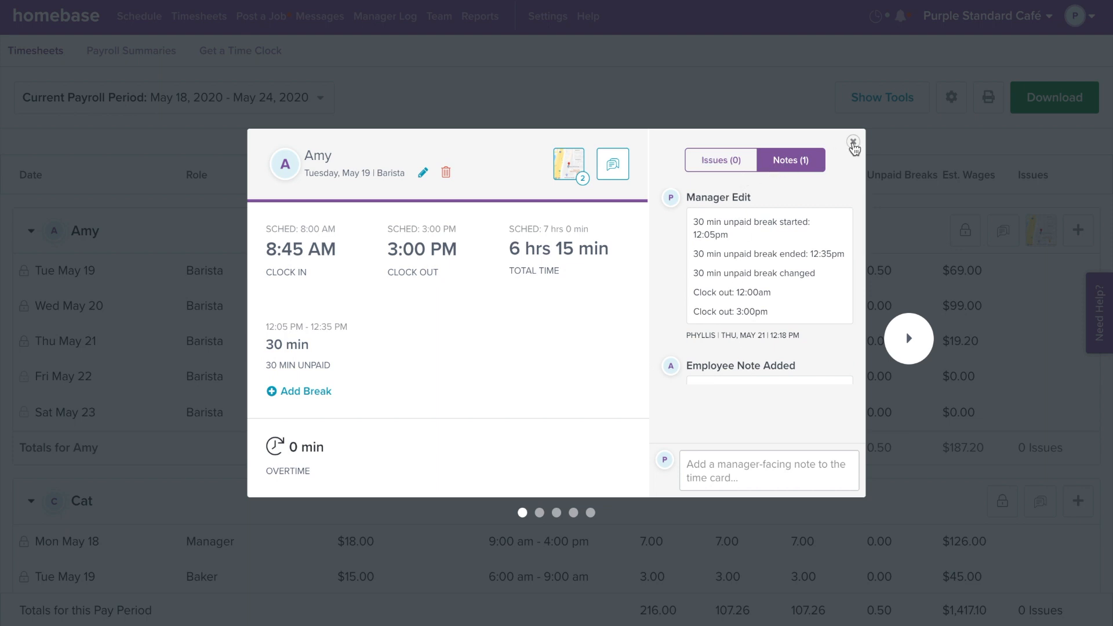
{"action": "left_click", "coordinate": [790, 163]}
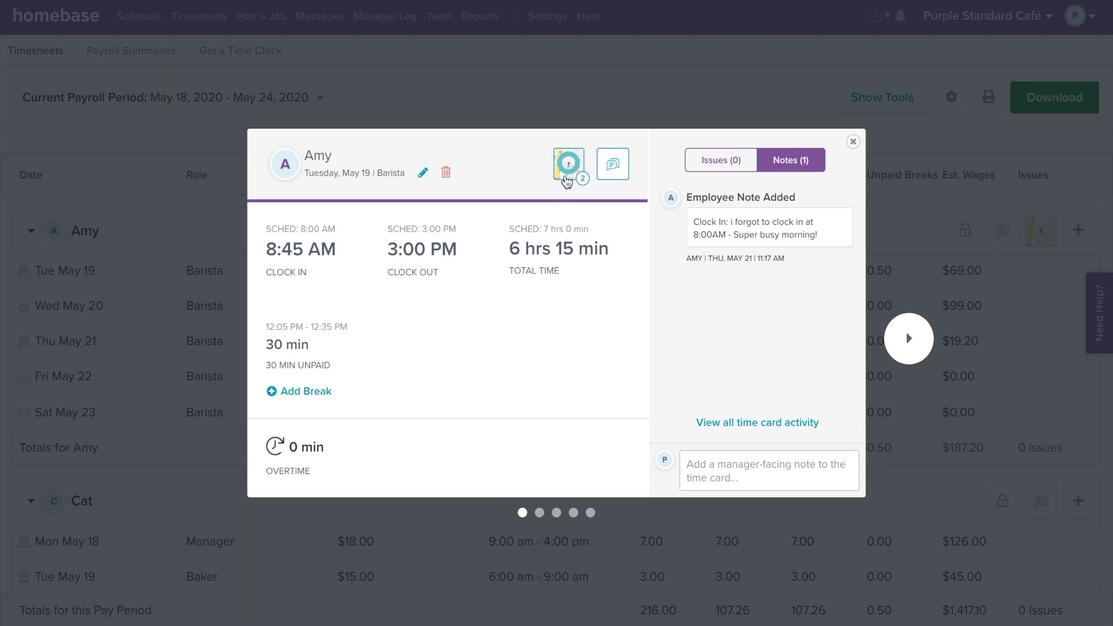
Step: Examine the clock-in and clock-out location maps for the May 19 time card and return to the card
{"action": "left_click", "coordinate": [567, 178]}
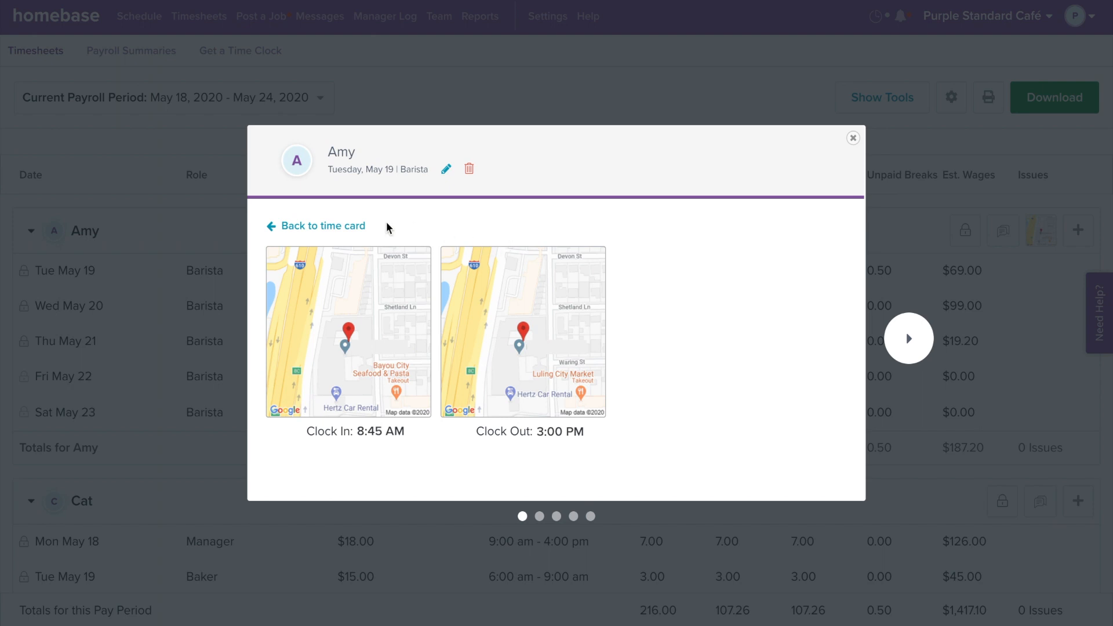
{"action": "left_click", "coordinate": [337, 226]}
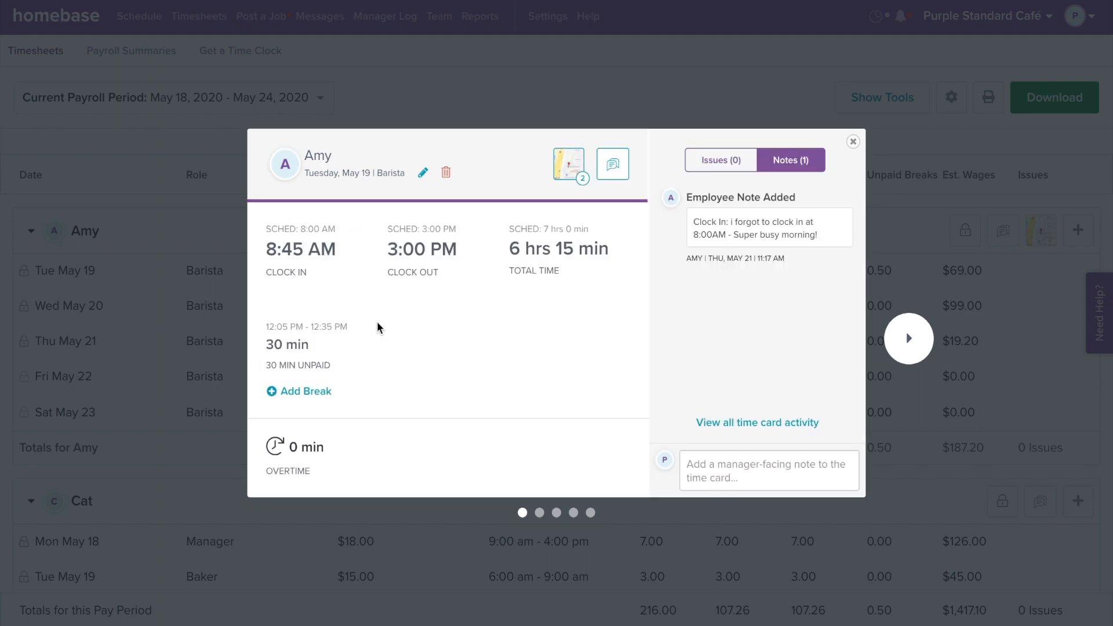
Step: Set the clock-in time on the May 19 time card to 8:00 AM
{"action": "left_click", "coordinate": [318, 248]}
{"action": "scroll", "coordinate": [330, 301], "scroll_direction": "up", "scroll_amount": 4}
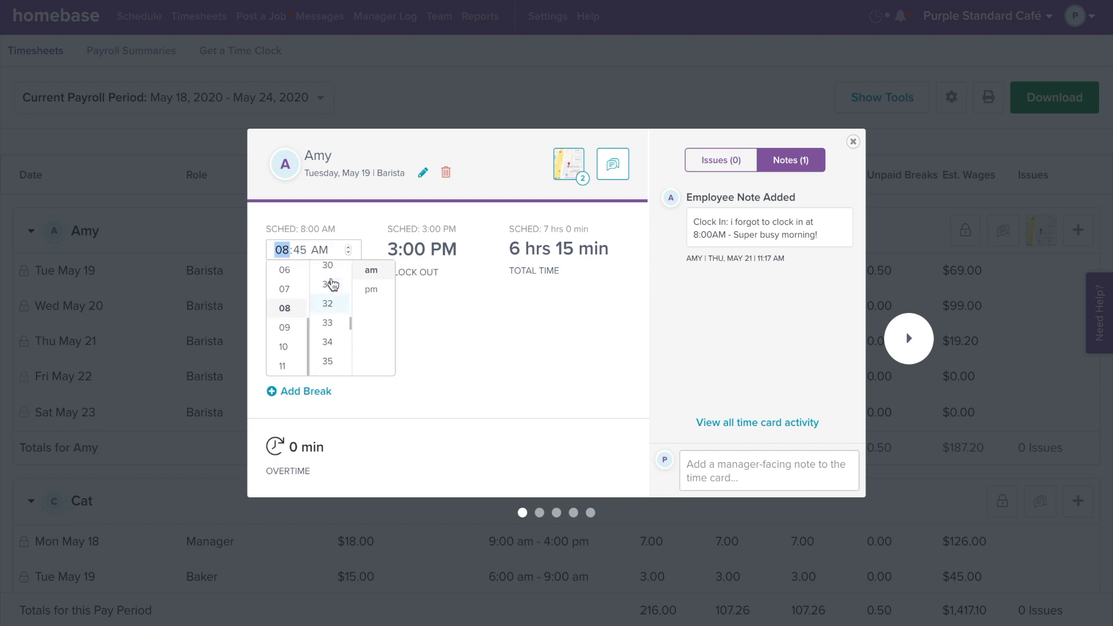
{"action": "scroll", "coordinate": [332, 283], "scroll_direction": "up", "scroll_amount": 10}
{"action": "left_click", "coordinate": [331, 277]}
Step: Add the manager note "fixed clock in time to 8:00am" to the time card and close it
{"action": "left_click", "coordinate": [698, 470]}
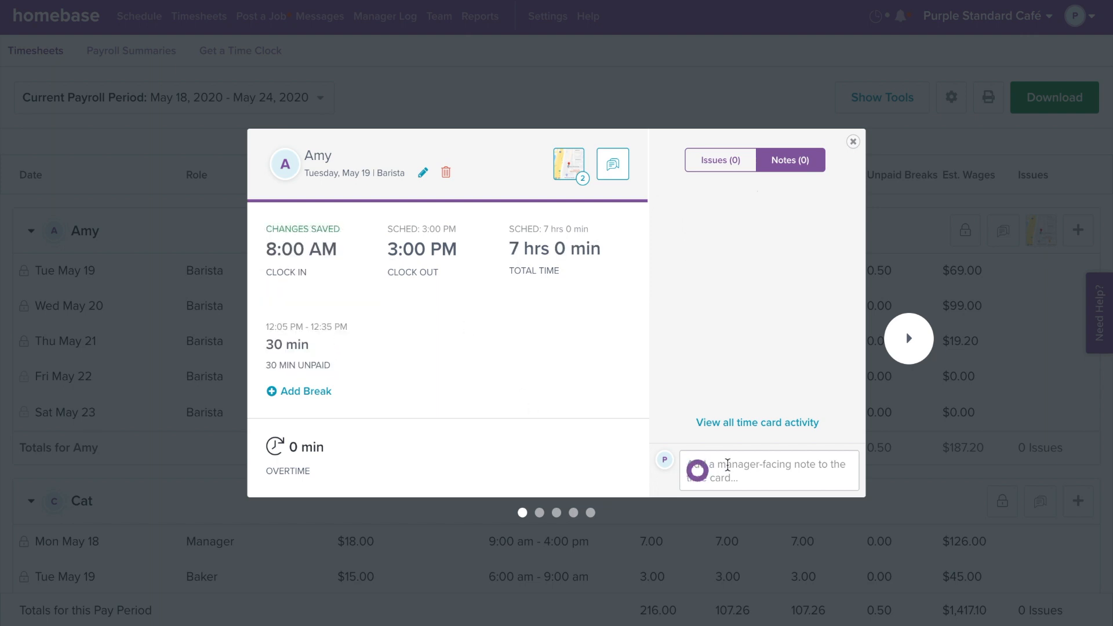
{"action": "type", "text": "fixed clock in time to "}
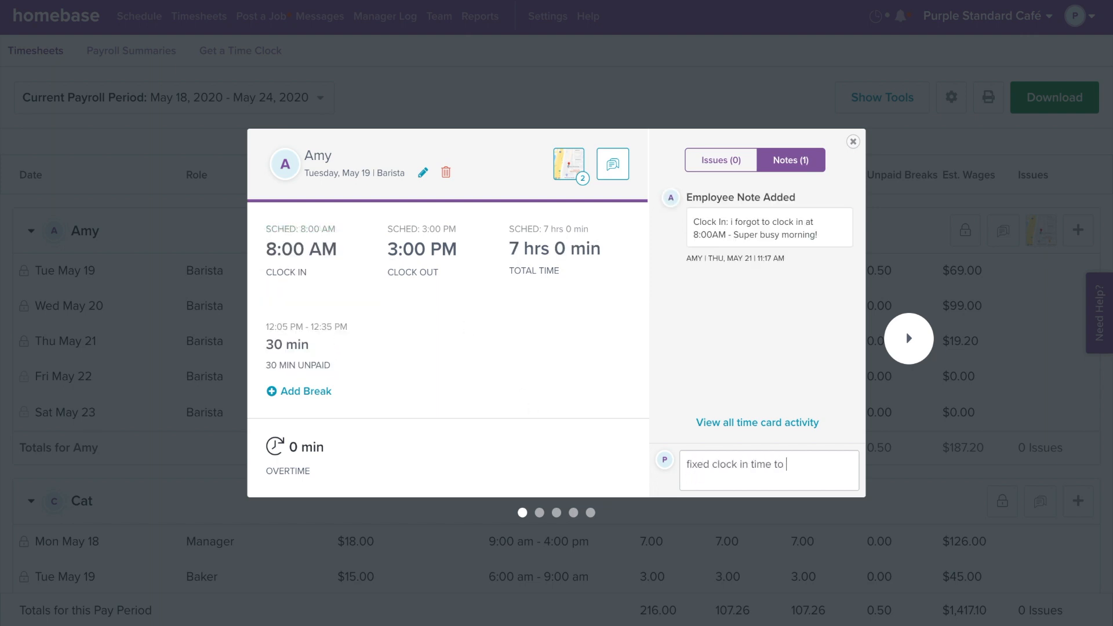
{"action": "type", "text": "8:00am"}
{"action": "key", "text": "Return"}
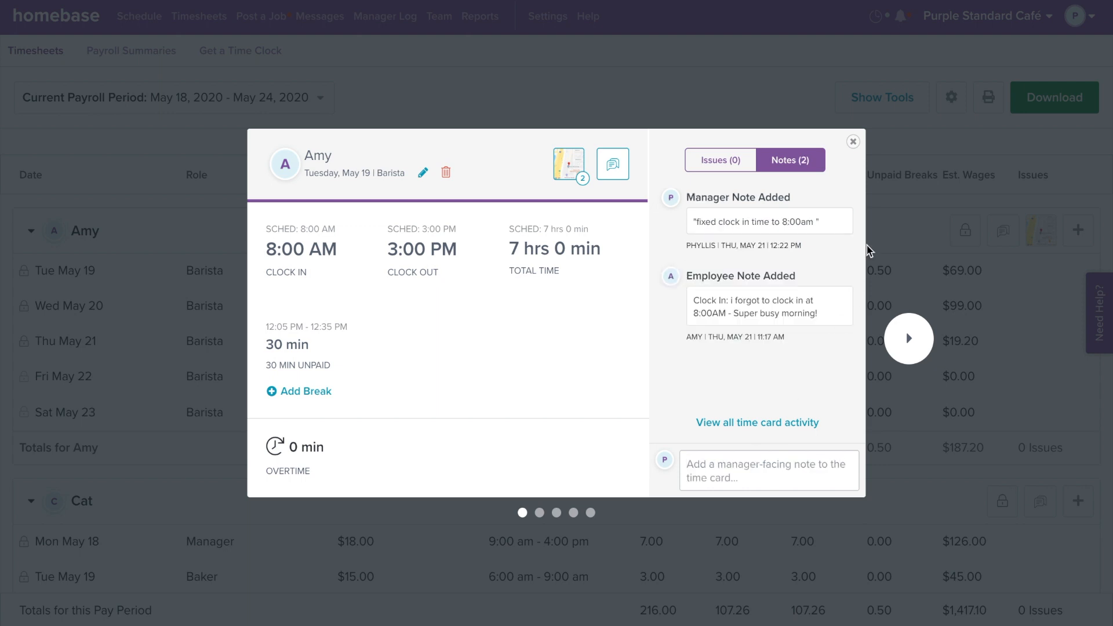
{"action": "left_click", "coordinate": [854, 143]}
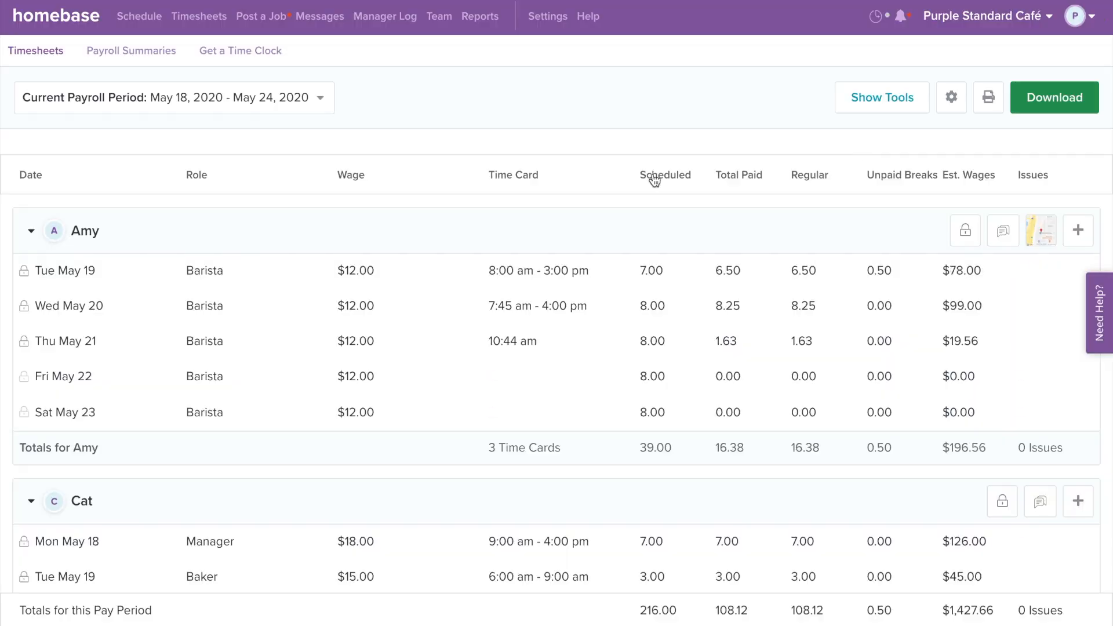
Step: Bring up the deletion confirmation for the first-listed employee's Tuesday, May 19 time card and dismiss it without deleting
{"action": "left_click", "coordinate": [549, 281]}
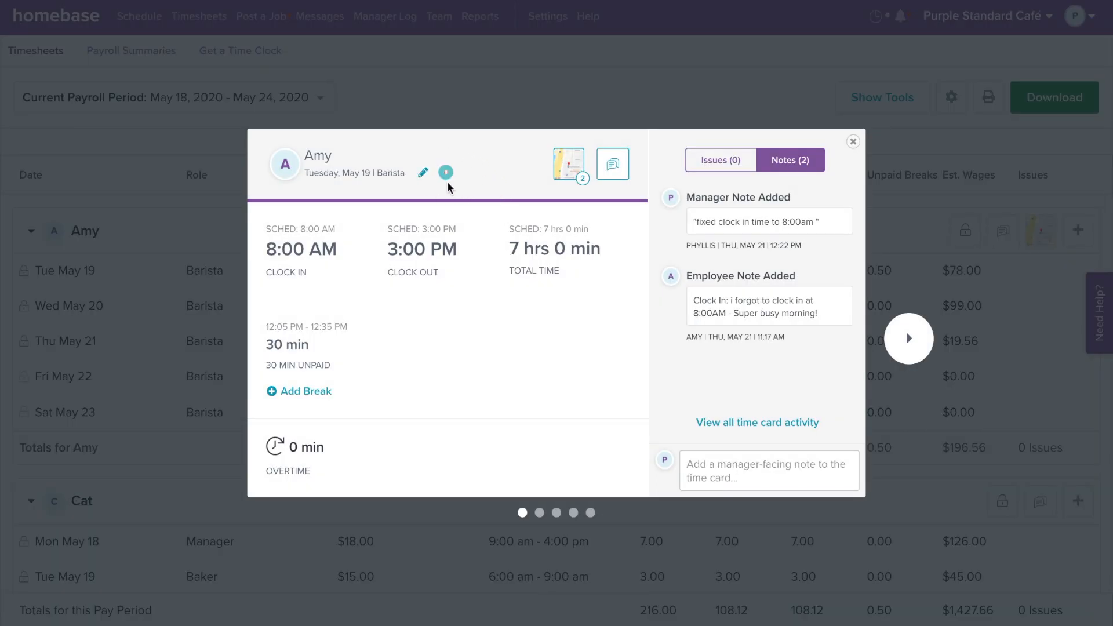
{"action": "left_click", "coordinate": [446, 174]}
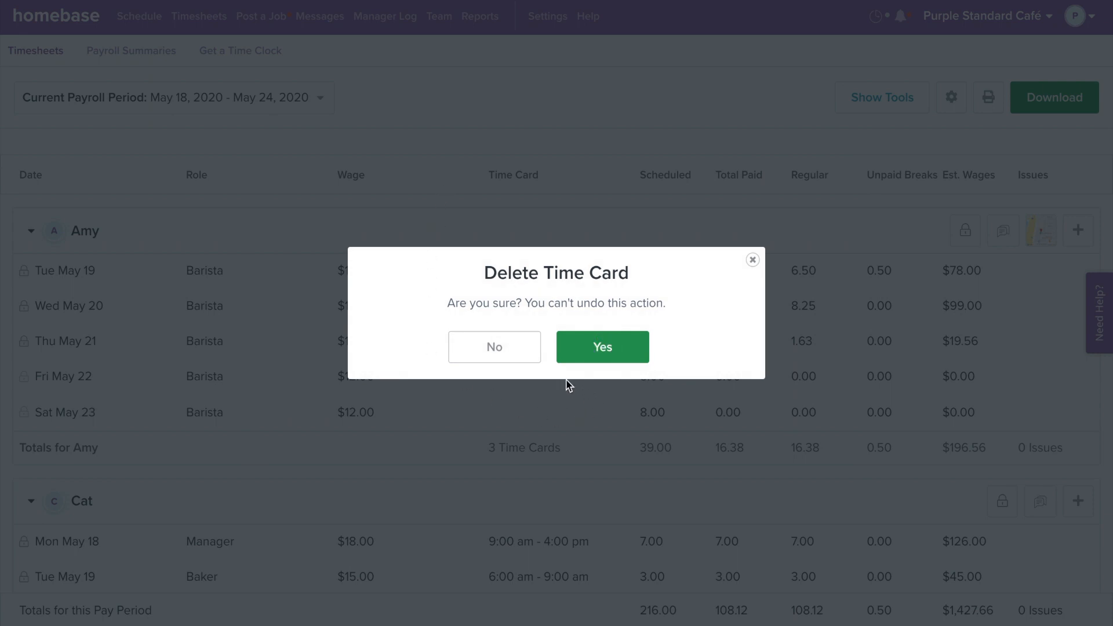
{"action": "left_click", "coordinate": [753, 261]}
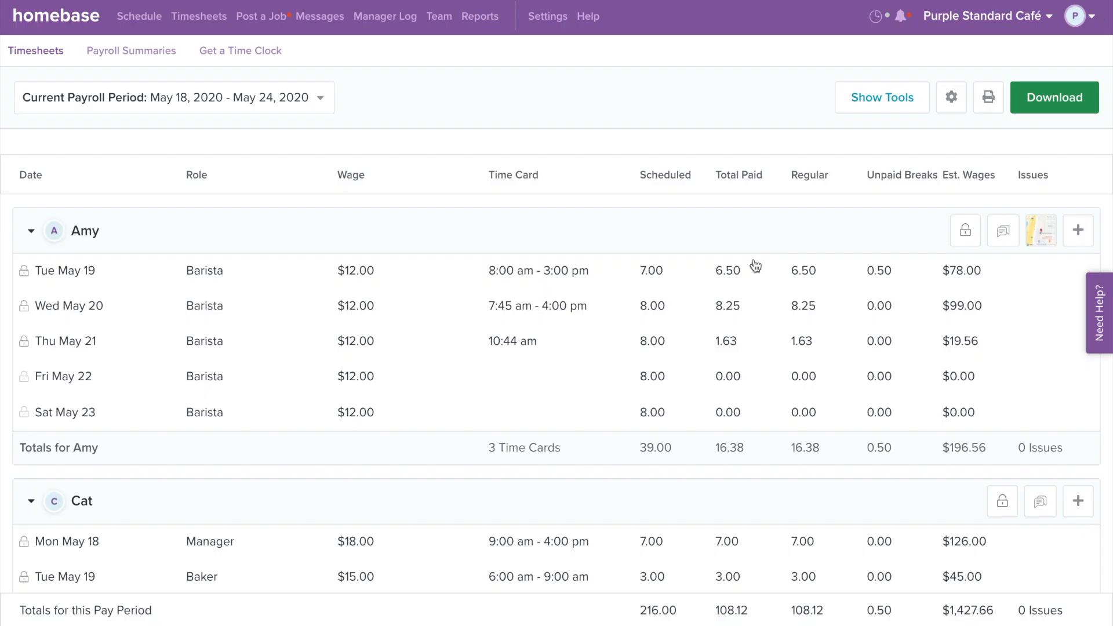
Step: Add a new time card for the first-listed employee dated 05/21/2020 with the Baker role
{"action": "left_click", "coordinate": [1088, 245]}
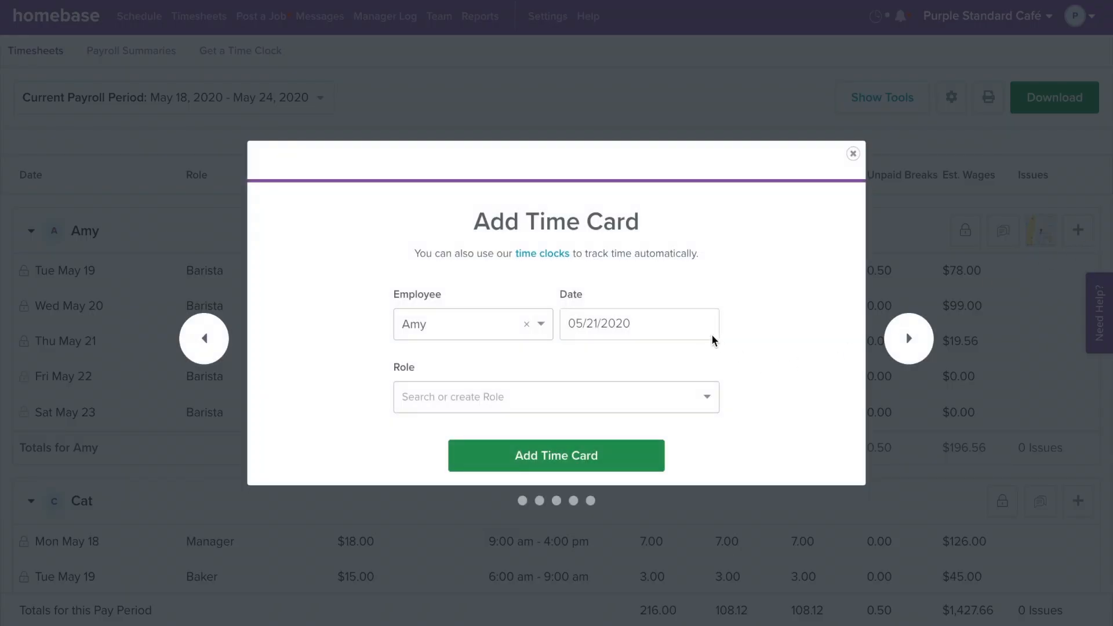
{"action": "left_click", "coordinate": [700, 323]}
{"action": "left_click", "coordinate": [497, 396]}
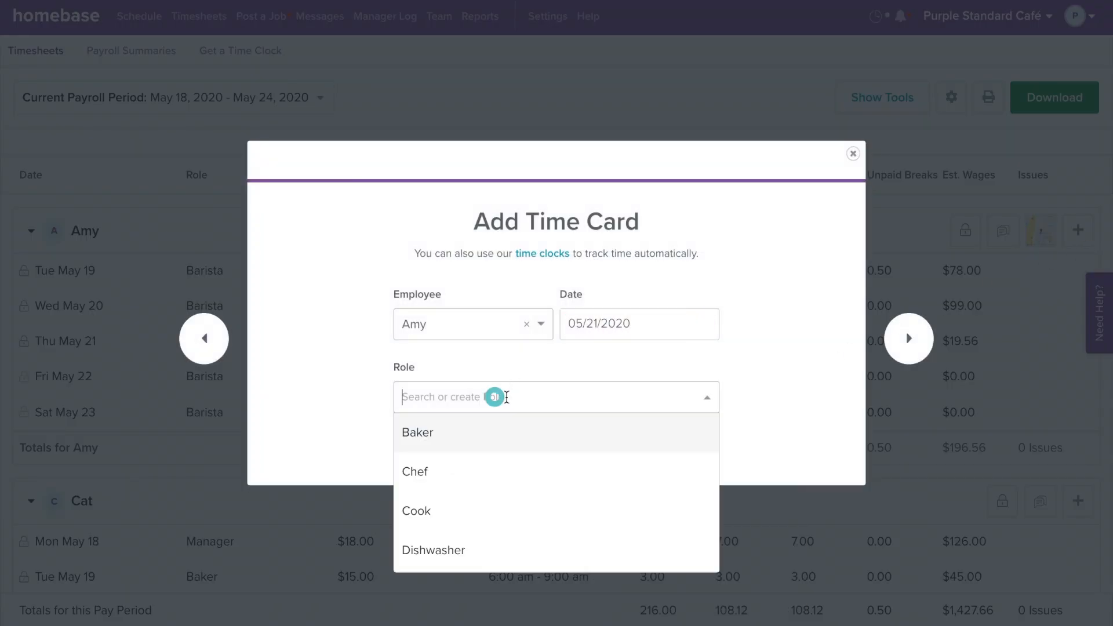
{"action": "left_click", "coordinate": [507, 432]}
{"action": "left_click", "coordinate": [586, 454]}
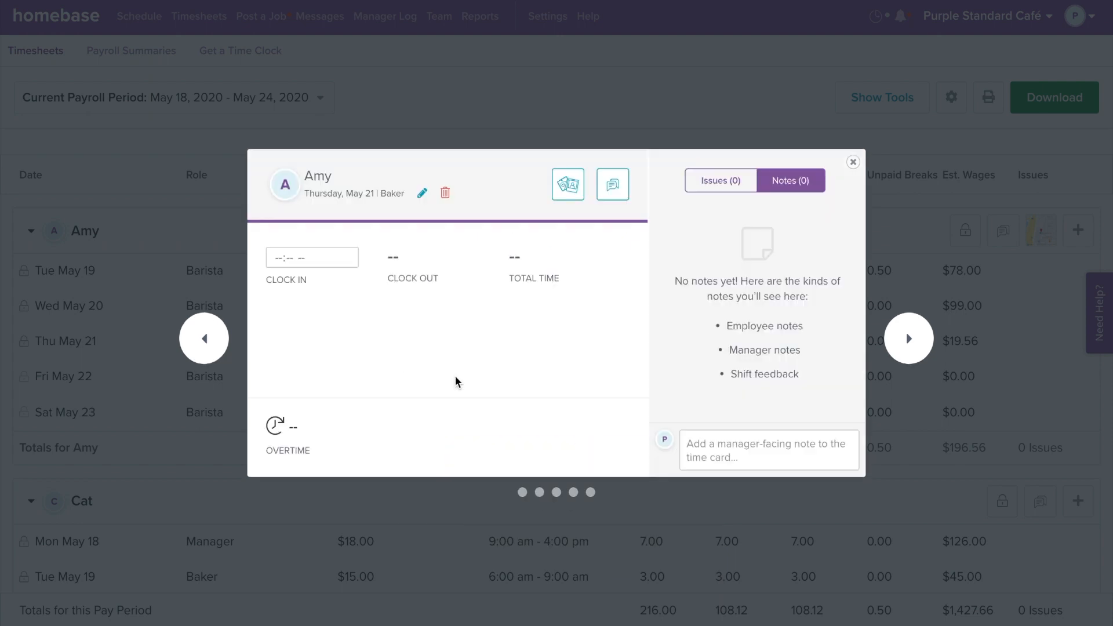
Step: Set the new May 21 Baker time card's clock-in to 6:00 AM and clock-out to 8:00 AM
{"action": "left_click", "coordinate": [281, 259]}
{"action": "scroll", "coordinate": [286, 304], "scroll_direction": "down", "scroll_amount": 2}
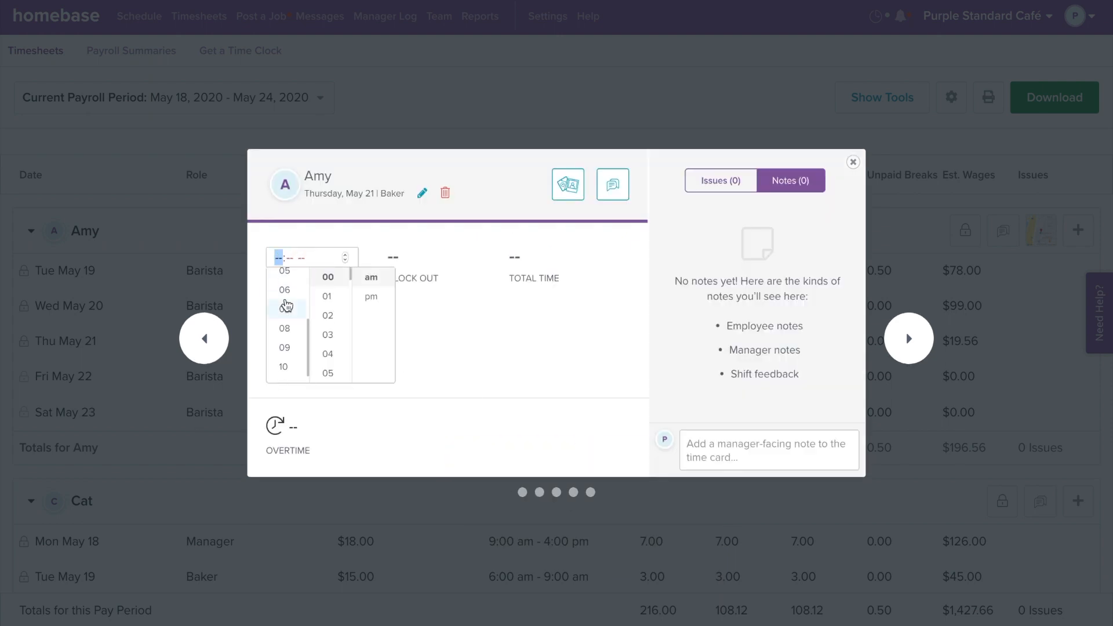
{"action": "left_click", "coordinate": [285, 295]}
{"action": "left_click", "coordinate": [398, 258]}
{"action": "scroll", "coordinate": [408, 311], "scroll_direction": "down", "scroll_amount": 2}
{"action": "left_click", "coordinate": [406, 315]}
{"action": "left_click", "coordinate": [493, 279]}
{"action": "left_click", "coordinate": [576, 308]}
Step: Add a 30 min unpaid break to the May 21 Baker time card, starting at 7:00 AM
{"action": "left_click", "coordinate": [306, 335]}
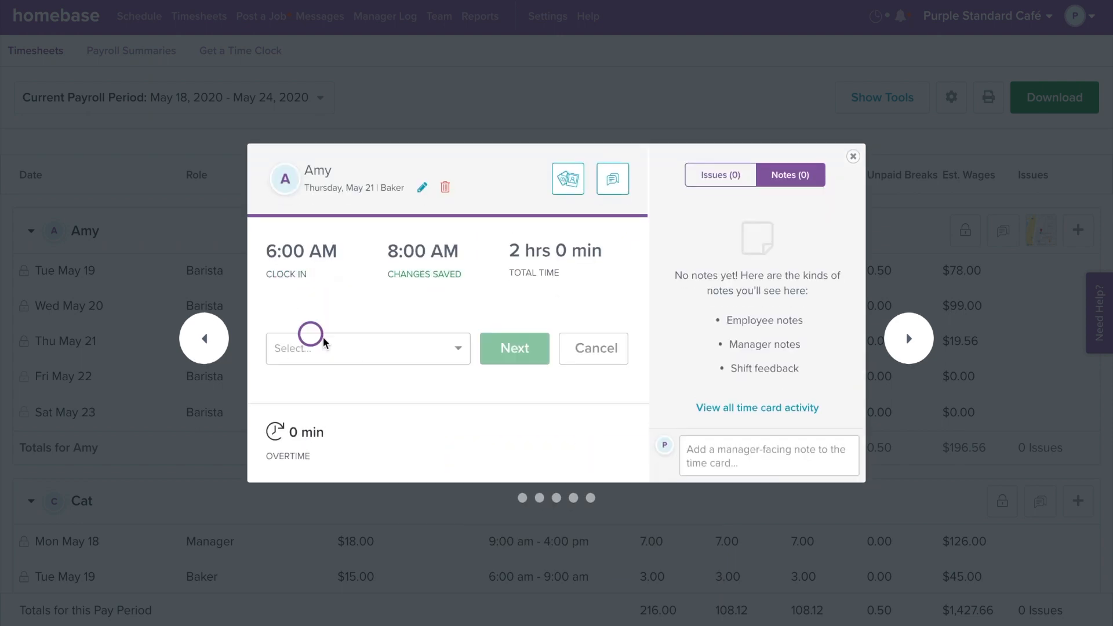
{"action": "left_click", "coordinate": [432, 349]}
{"action": "left_click", "coordinate": [435, 388]}
{"action": "left_click", "coordinate": [512, 348]}
{"action": "left_click", "coordinate": [281, 364]}
{"action": "scroll", "coordinate": [291, 450], "scroll_direction": "down", "scroll_amount": 2}
{"action": "left_click", "coordinate": [290, 410]}
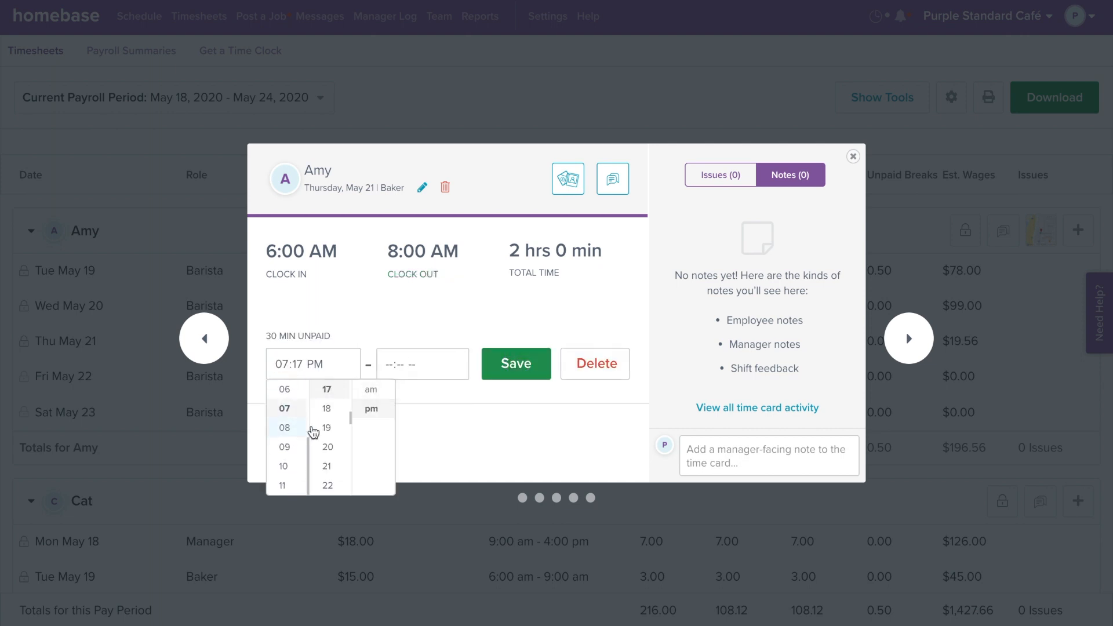
{"action": "scroll", "coordinate": [330, 413], "scroll_direction": "up", "scroll_amount": 5}
{"action": "left_click", "coordinate": [327, 390]}
{"action": "left_click", "coordinate": [363, 392]}
Step: Set the unpaid break's end time to 7:30 AM, save the break and close the time card
{"action": "left_click", "coordinate": [389, 364]}
{"action": "scroll", "coordinate": [407, 464], "scroll_direction": "down", "scroll_amount": 1}
{"action": "left_click", "coordinate": [407, 458]}
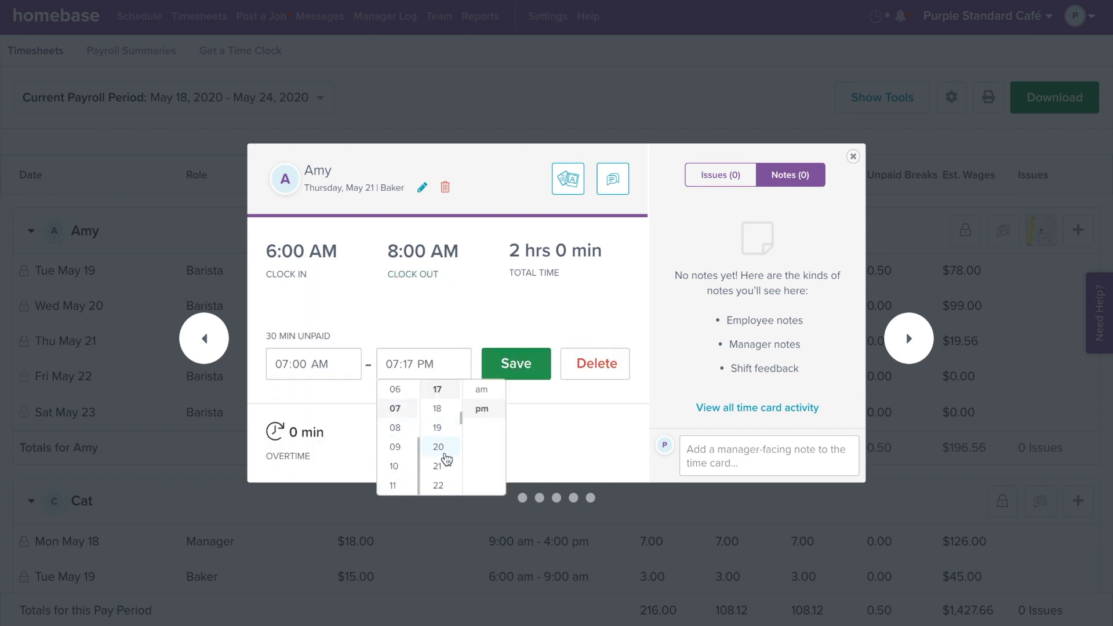
{"action": "scroll", "coordinate": [439, 458], "scroll_direction": "down", "scroll_amount": 2}
{"action": "left_click", "coordinate": [439, 458]}
{"action": "left_click", "coordinate": [482, 389]}
{"action": "left_click", "coordinate": [516, 364]}
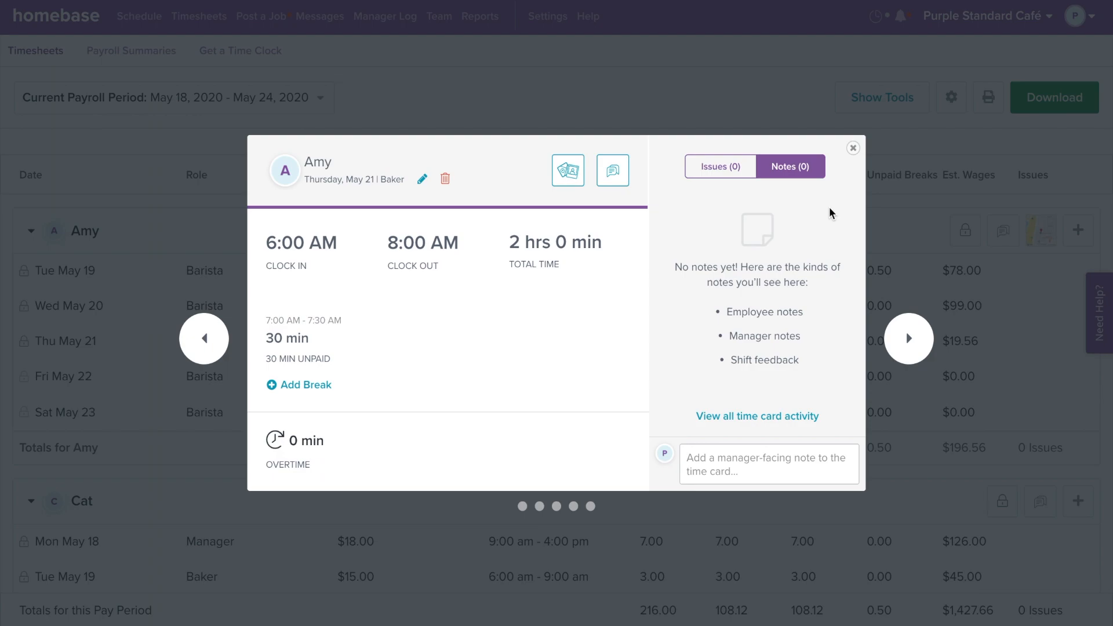
{"action": "left_click", "coordinate": [853, 148]}
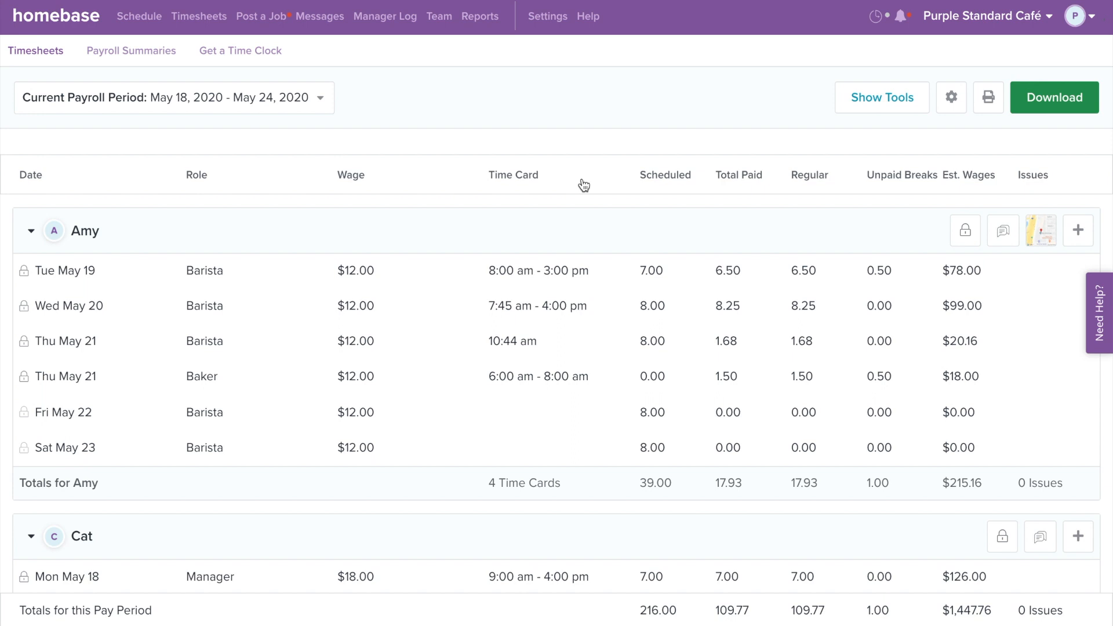
Step: Lock the first-listed employee's Tuesday, May 19 and Wednesday, May 20 time cards
{"action": "left_click", "coordinate": [26, 271]}
{"action": "left_click", "coordinate": [23, 307]}
{"action": "scroll", "coordinate": [589, 129], "scroll_direction": "down", "scroll_amount": 5}
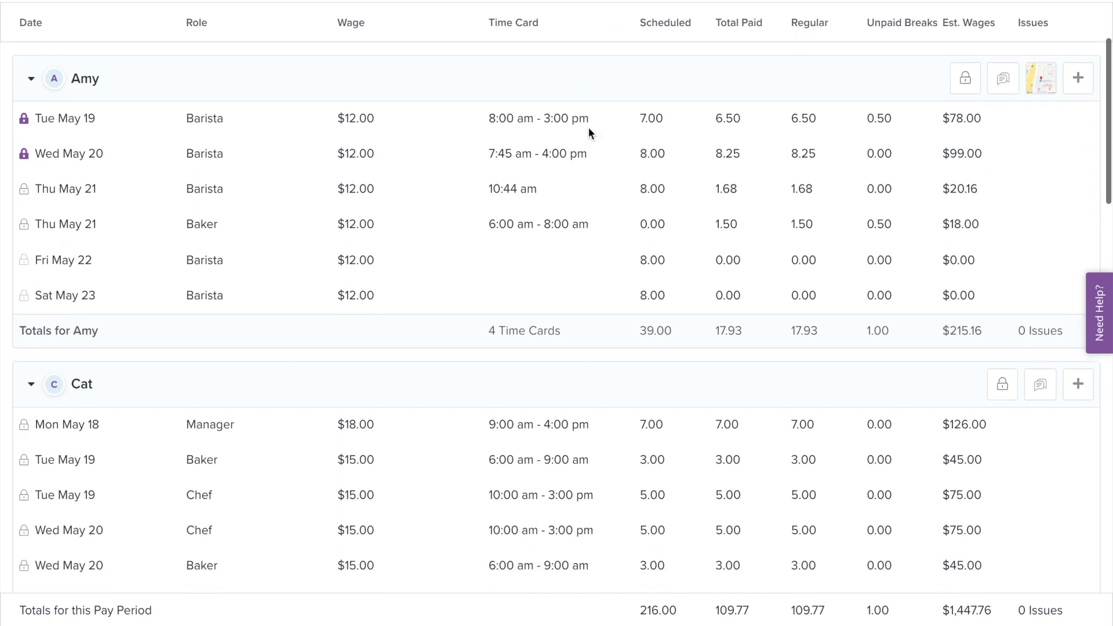
{"action": "scroll", "coordinate": [589, 128], "scroll_direction": "up", "scroll_amount": 5}
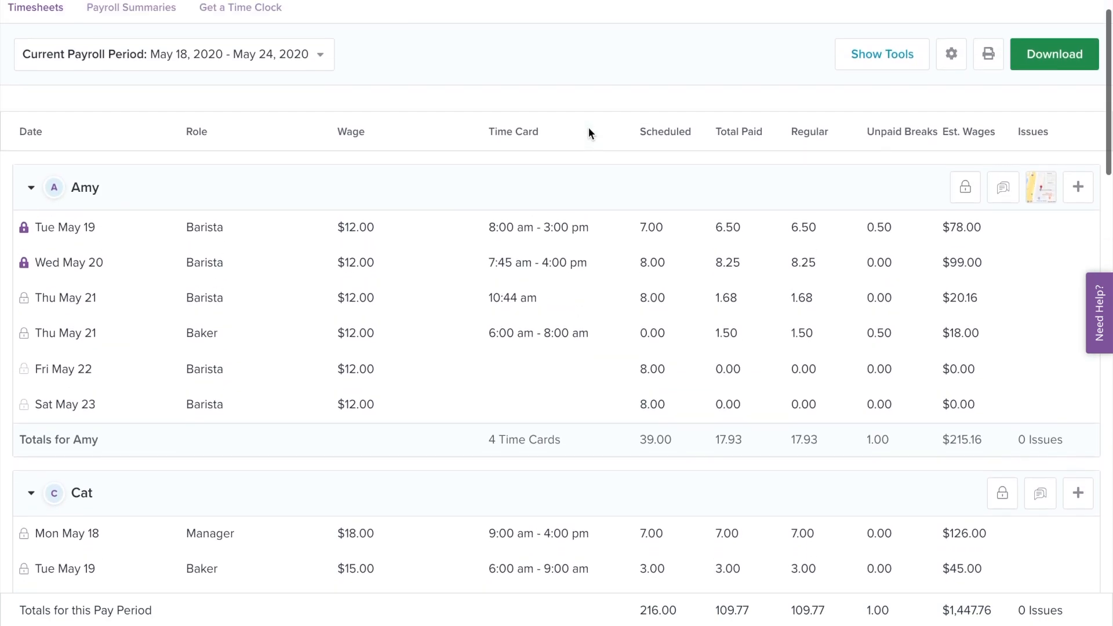